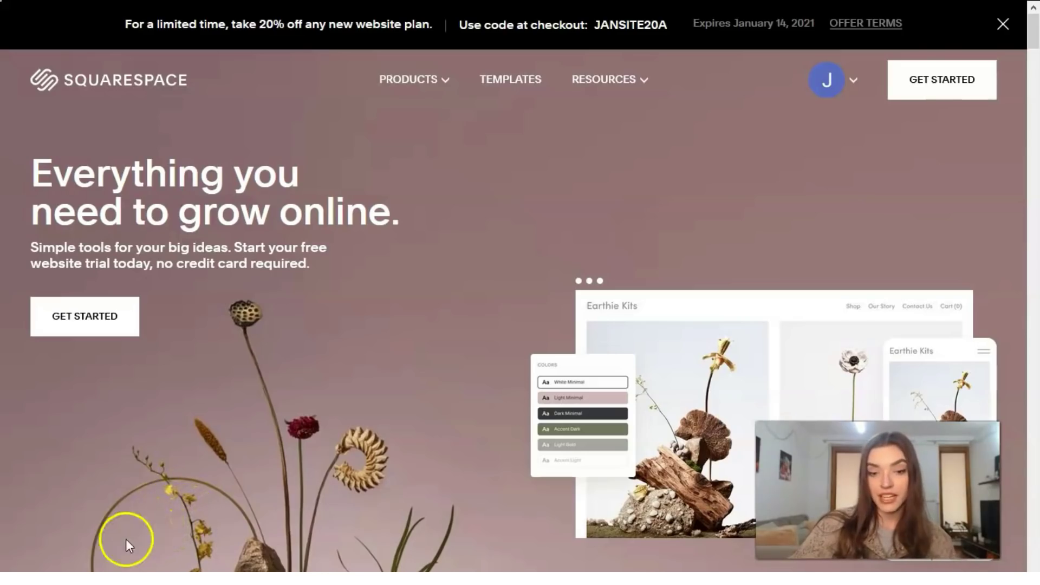
Open the website template gallery, look through the popular designs and filter it by the Restaurants topic
{"action": "left_click", "coordinate": [426, 84]}
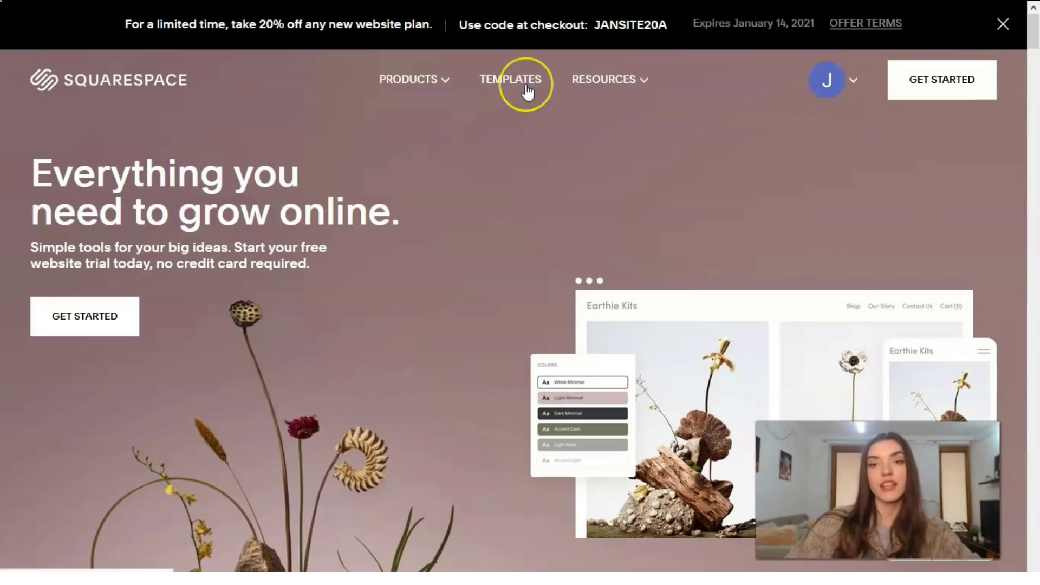
{"action": "left_click", "coordinate": [528, 89]}
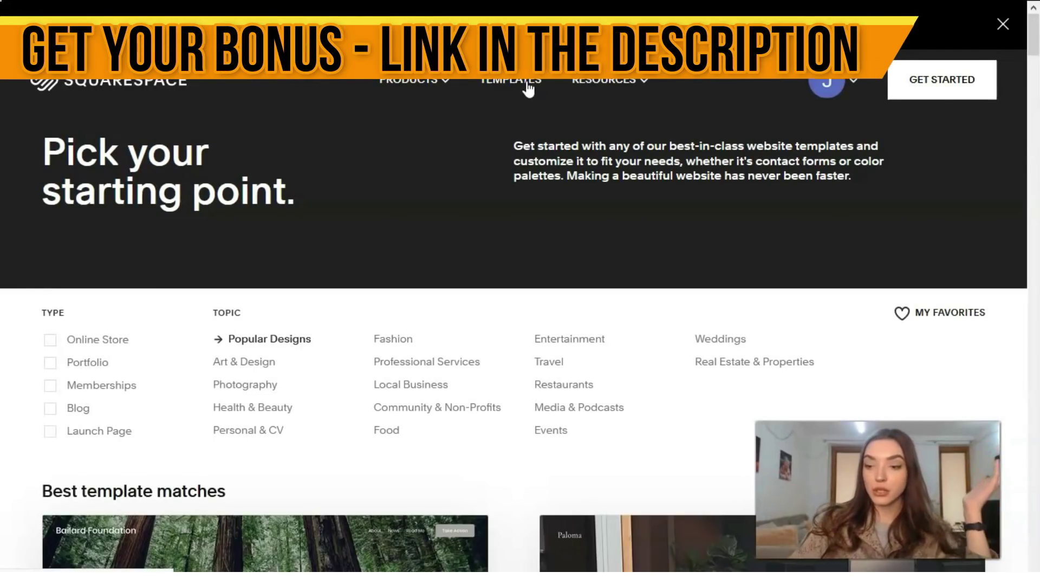
{"action": "scroll", "coordinate": [336, 325], "scroll_direction": "down", "scroll_amount": 5}
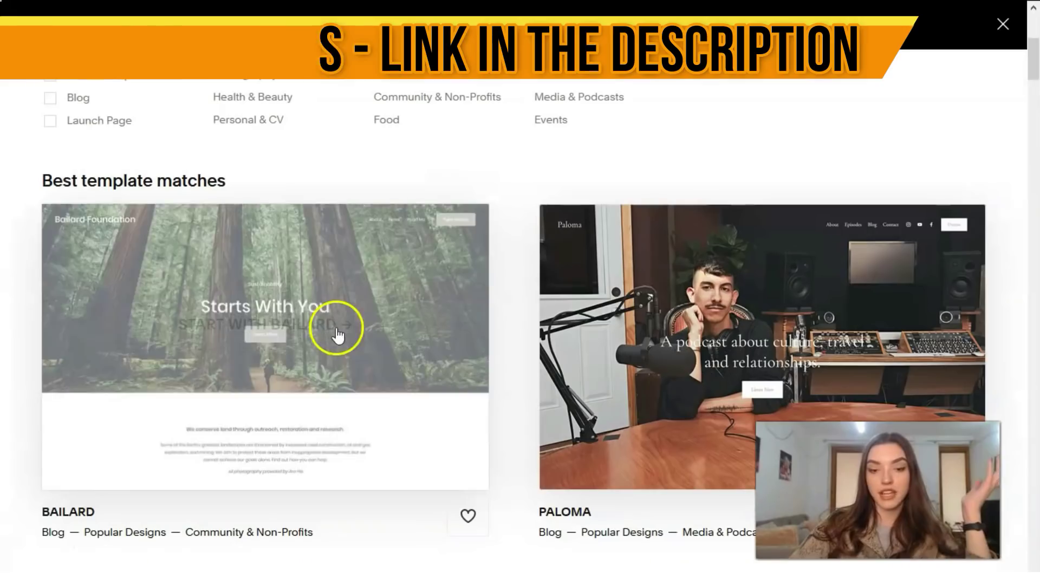
{"action": "scroll", "coordinate": [336, 330], "scroll_direction": "down", "scroll_amount": 6}
{"action": "scroll", "coordinate": [332, 327], "scroll_direction": "up", "scroll_amount": 8}
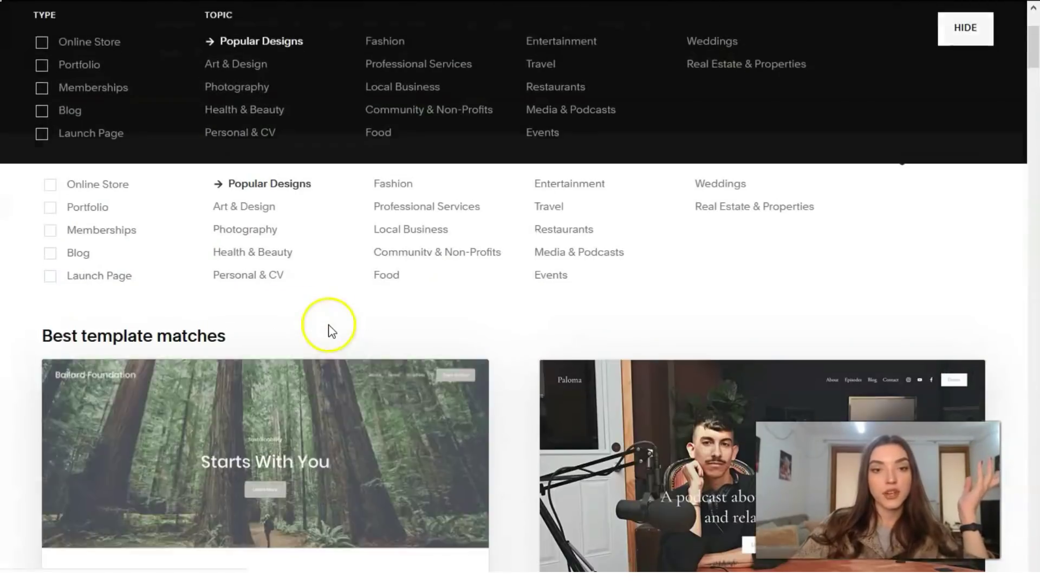
{"action": "scroll", "coordinate": [332, 331], "scroll_direction": "up", "scroll_amount": 3}
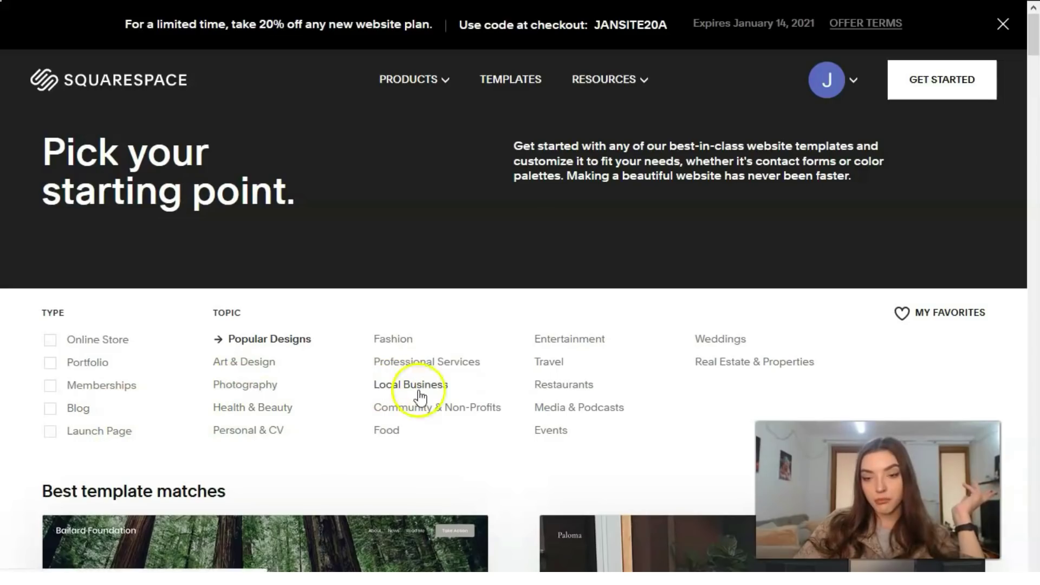
{"action": "left_click", "coordinate": [569, 388]}
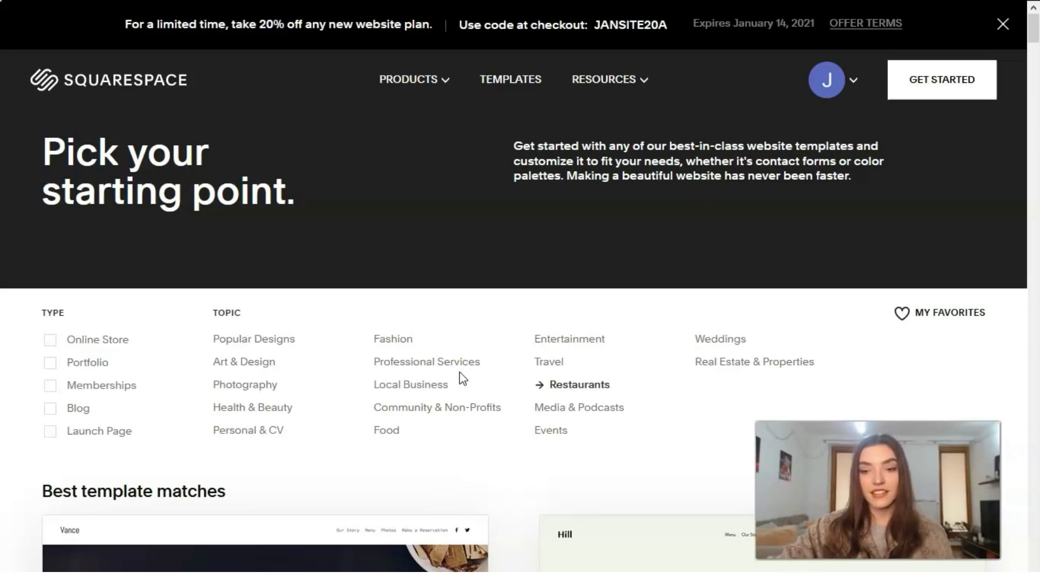
Browse the restaurant templates and open the preview of the Hill template
{"action": "scroll", "coordinate": [475, 325], "scroll_direction": "down", "scroll_amount": 5}
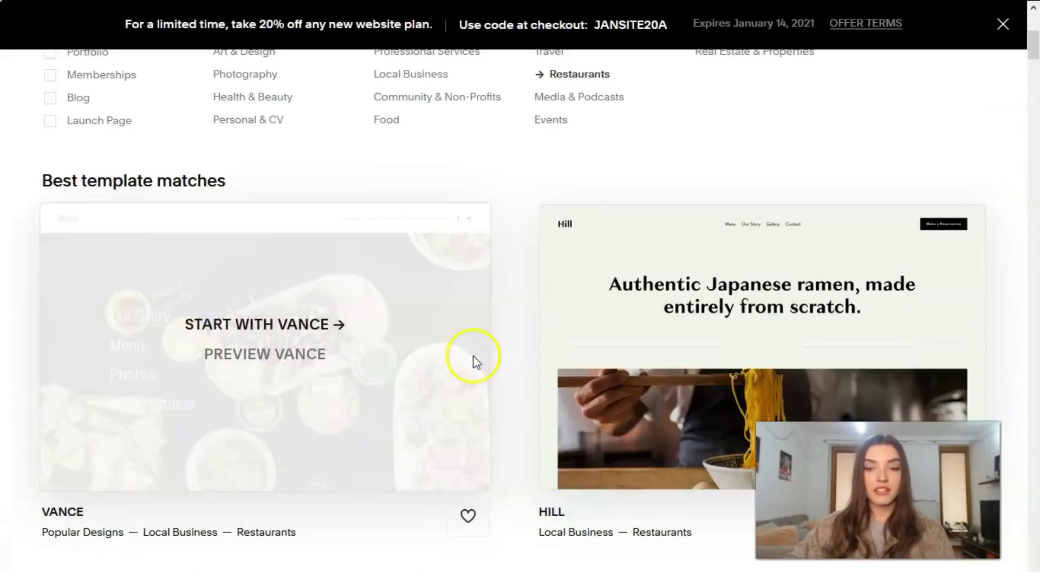
{"action": "scroll", "coordinate": [473, 356], "scroll_direction": "down", "scroll_amount": 1}
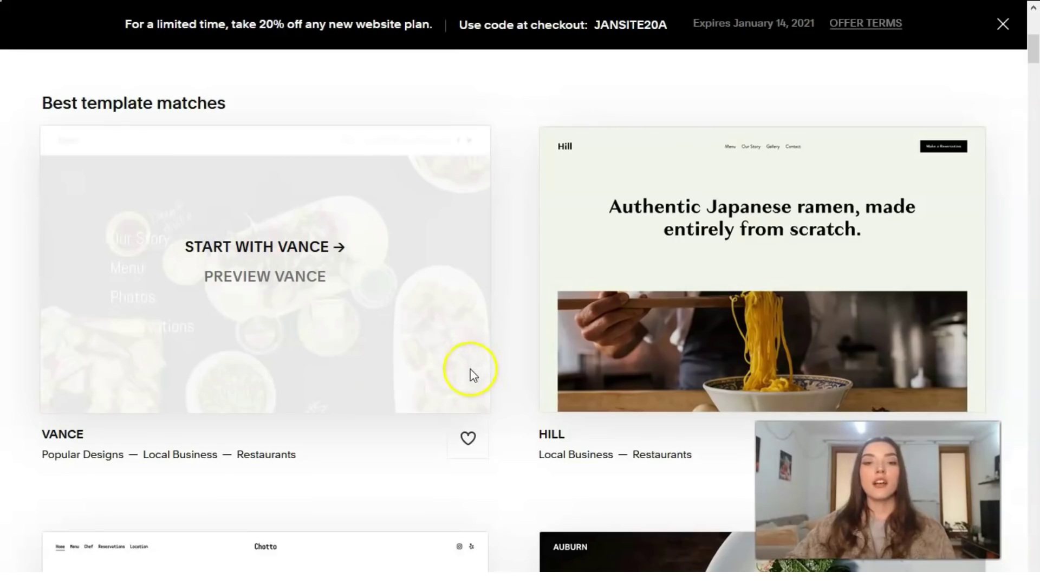
{"action": "scroll", "coordinate": [471, 372], "scroll_direction": "down", "scroll_amount": 1}
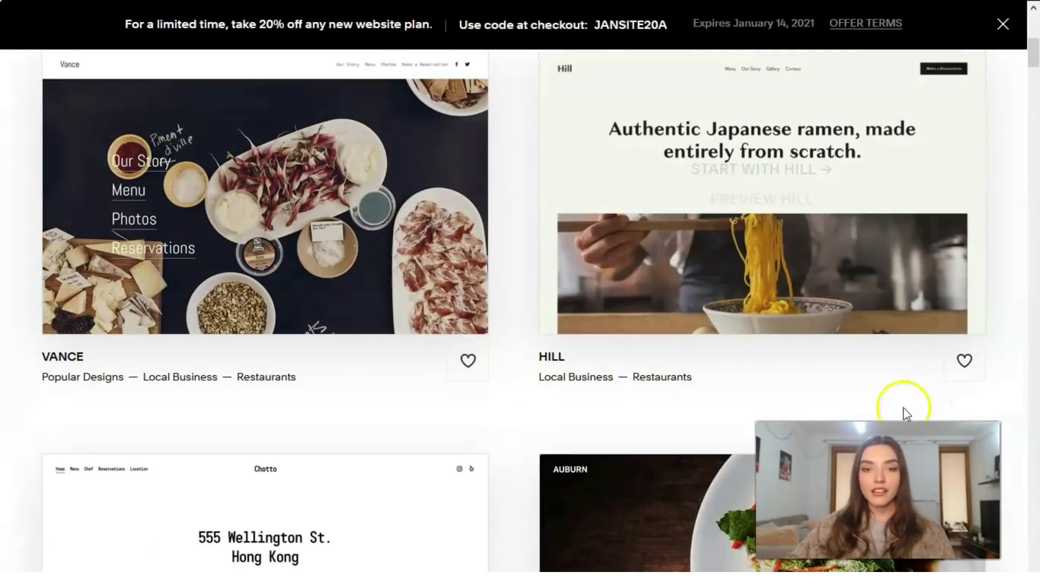
{"action": "mouse_move", "coordinate": [853, 204]}
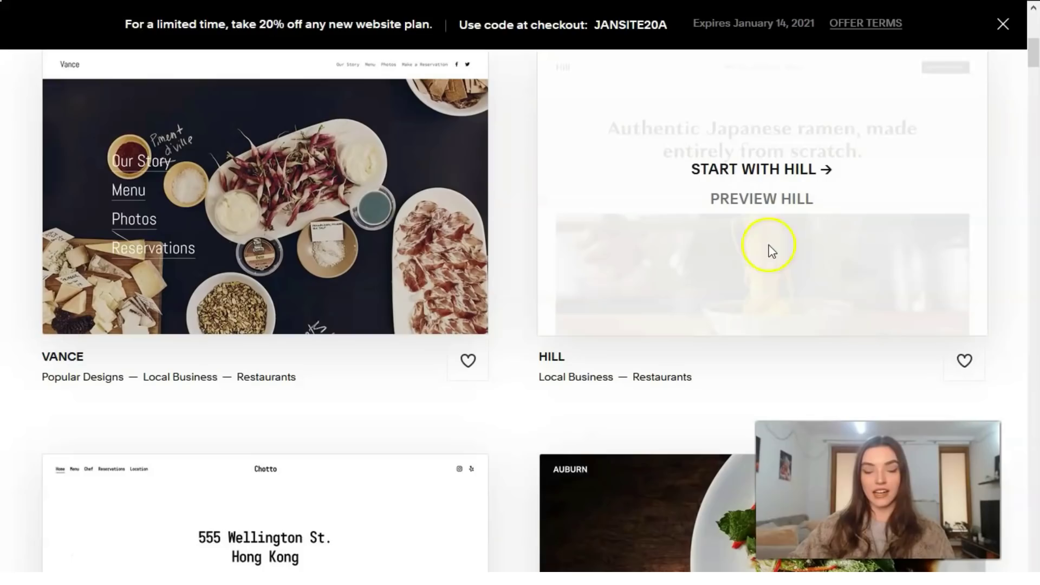
{"action": "left_click", "coordinate": [770, 200]}
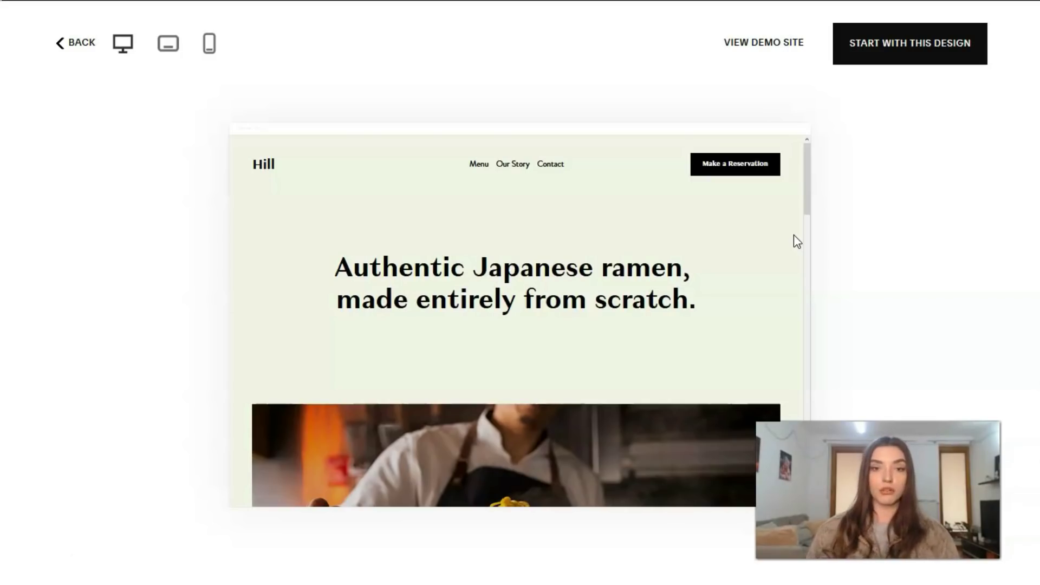
Examine the Hill template's page layout in the desktop, tablet and mobile previews
{"action": "left_click", "coordinate": [675, 295]}
{"action": "scroll", "coordinate": [674, 298], "scroll_direction": "down", "scroll_amount": 10}
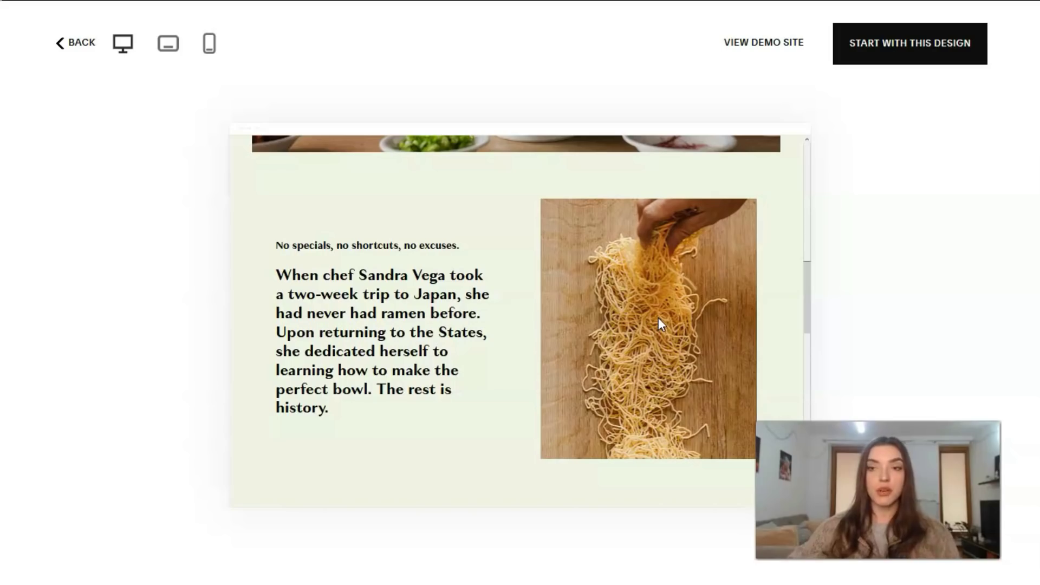
{"action": "scroll", "coordinate": [668, 269], "scroll_direction": "down", "scroll_amount": 3}
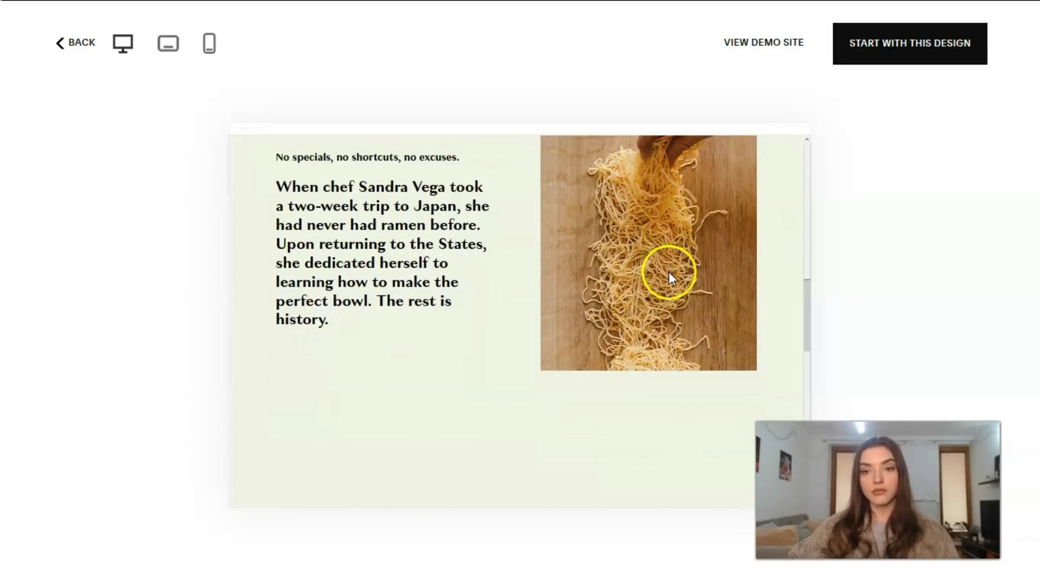
{"action": "scroll", "coordinate": [669, 262], "scroll_direction": "down", "scroll_amount": 10}
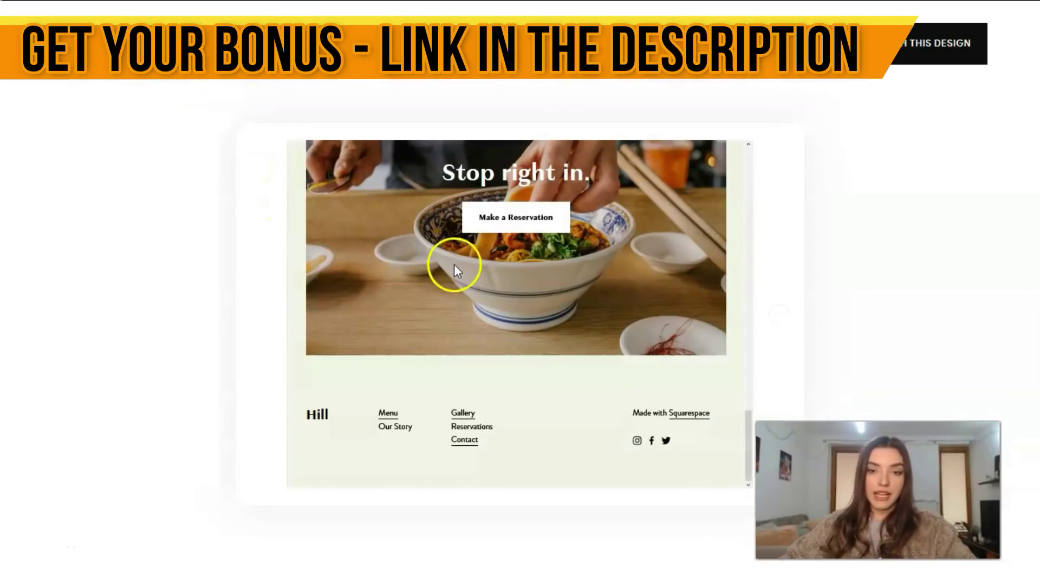
{"action": "scroll", "coordinate": [463, 276], "scroll_direction": "up", "scroll_amount": 10}
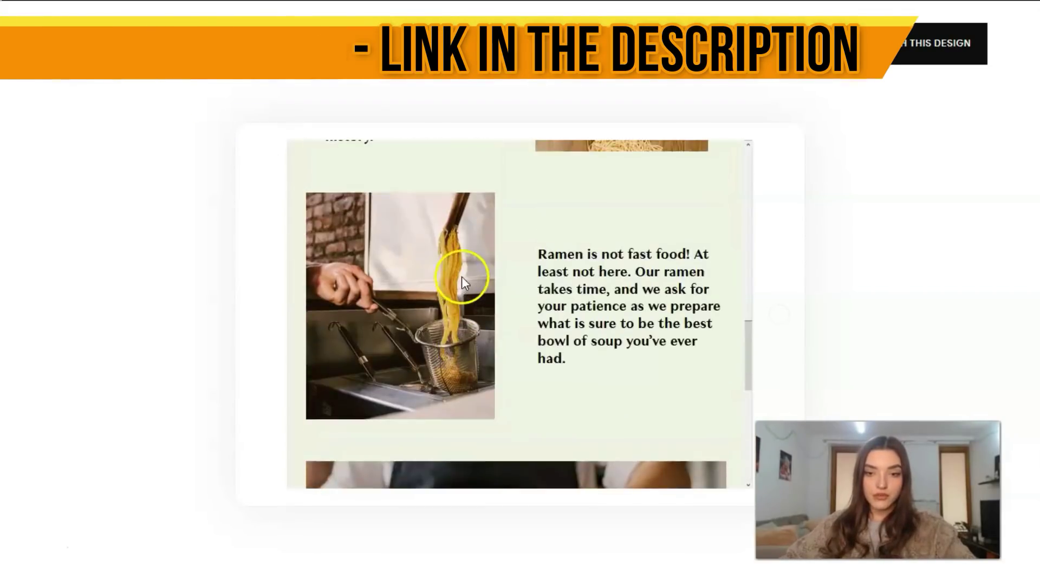
{"action": "scroll", "coordinate": [462, 278], "scroll_direction": "up", "scroll_amount": 3}
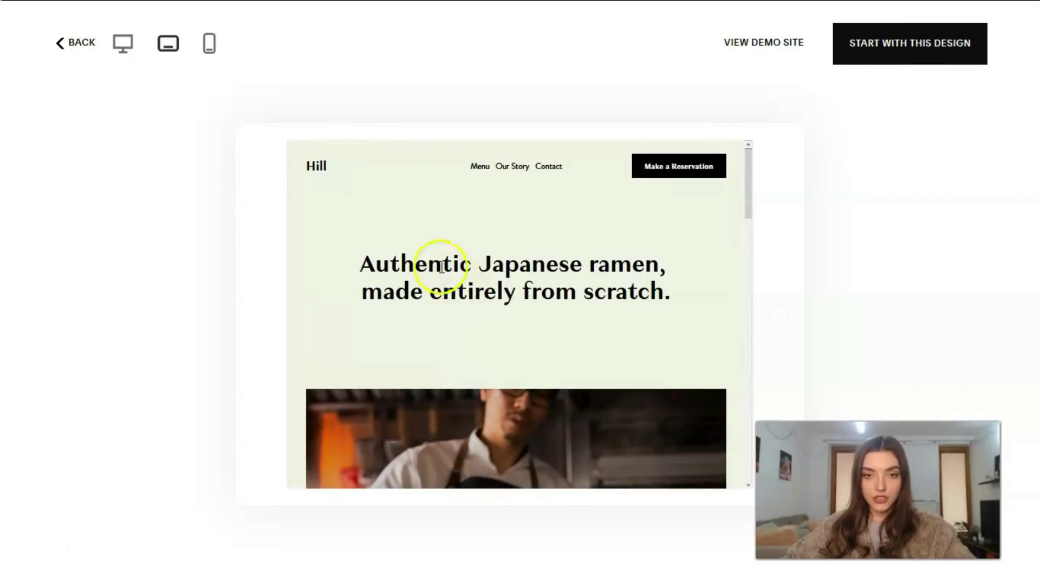
{"action": "left_click", "coordinate": [209, 43]}
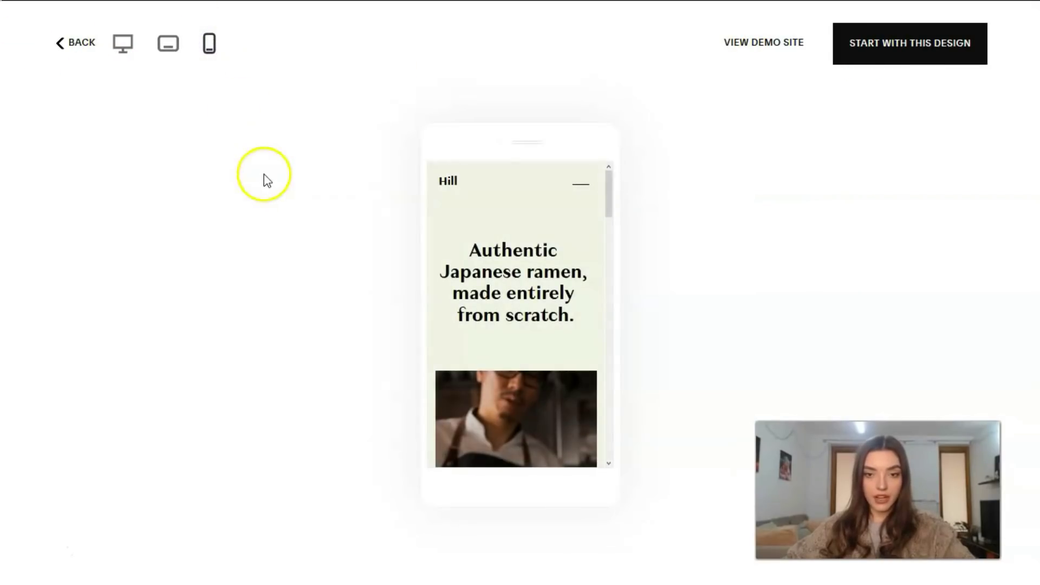
{"action": "scroll", "coordinate": [531, 344], "scroll_direction": "down", "scroll_amount": 10}
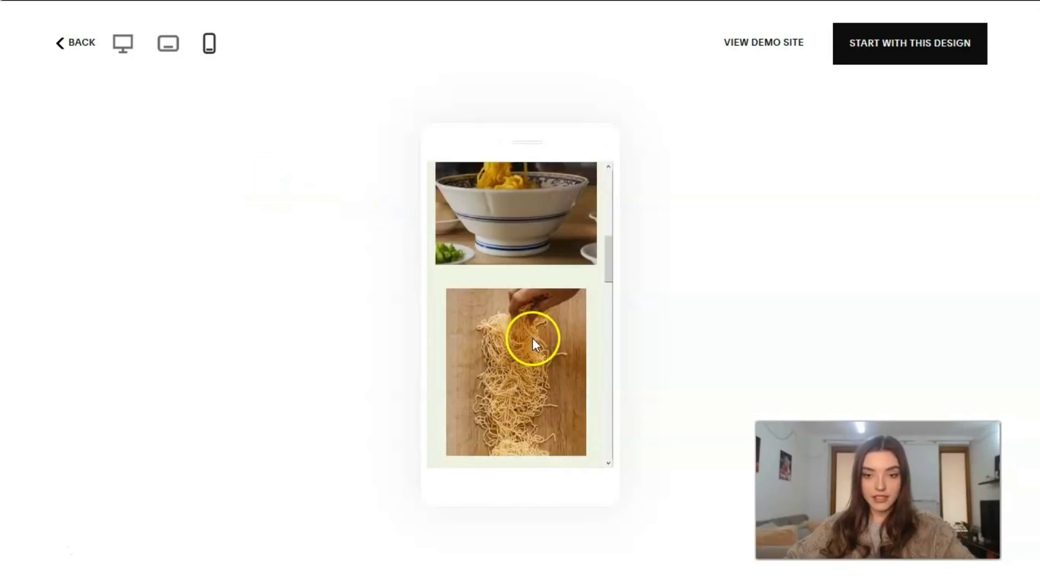
{"action": "scroll", "coordinate": [529, 348], "scroll_direction": "down", "scroll_amount": 10}
{"action": "scroll", "coordinate": [522, 357], "scroll_direction": "up", "scroll_amount": 11}
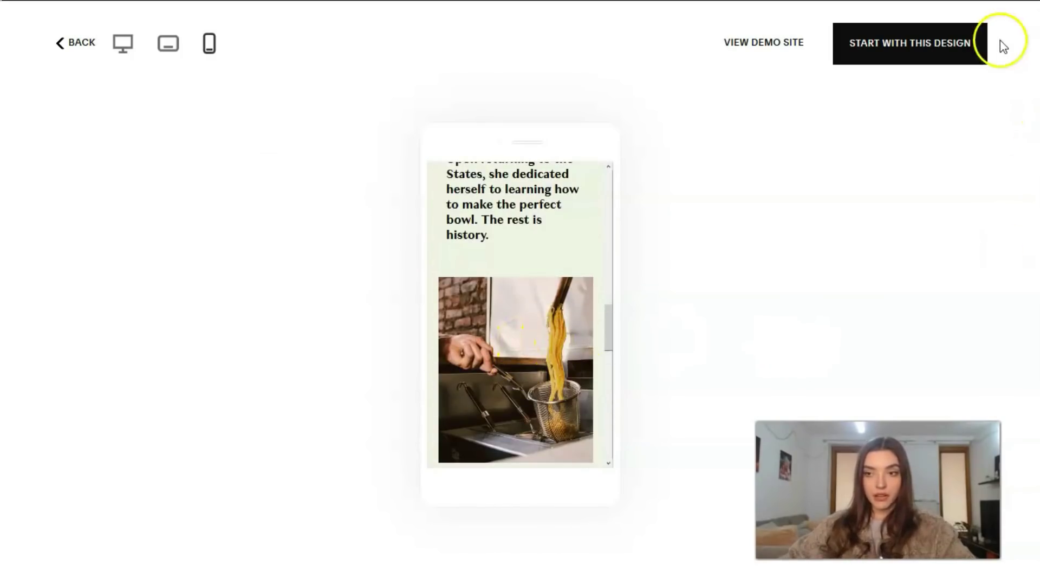
Start a new site with the Hill design and open the site's list of pages
{"action": "left_click", "coordinate": [943, 63]}
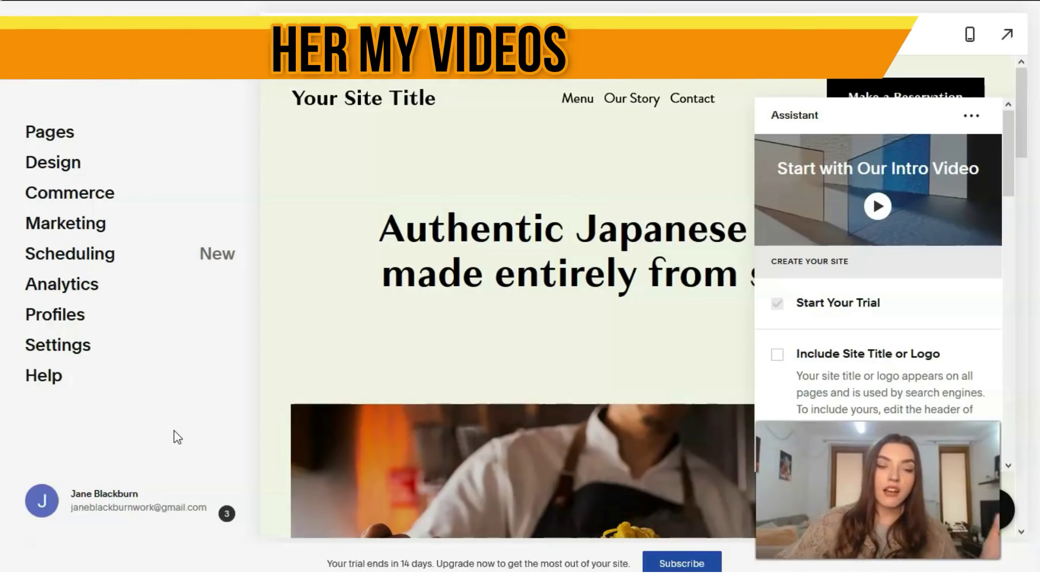
{"action": "left_click", "coordinate": [130, 367]}
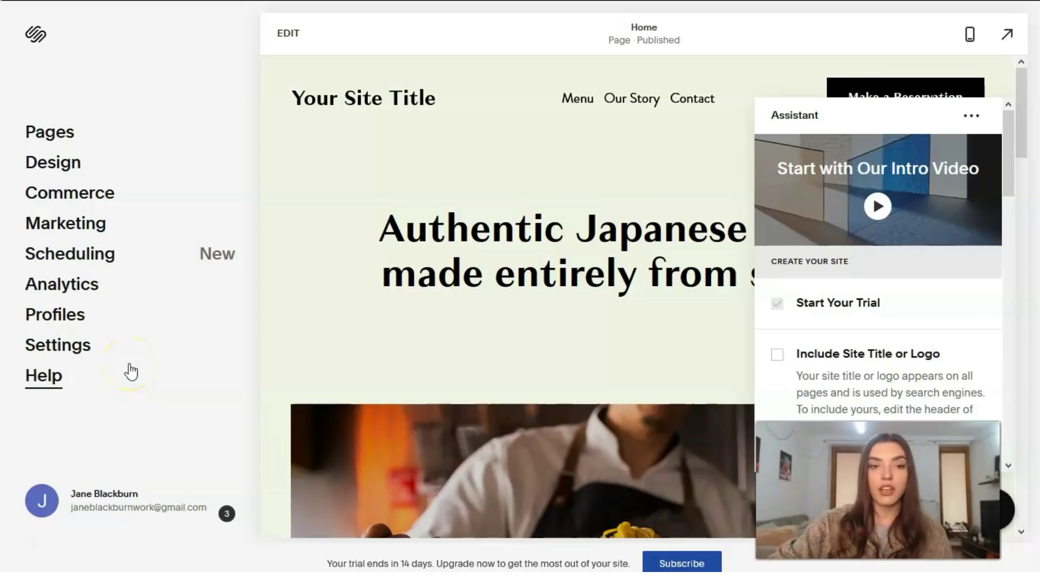
{"action": "left_click", "coordinate": [84, 302]}
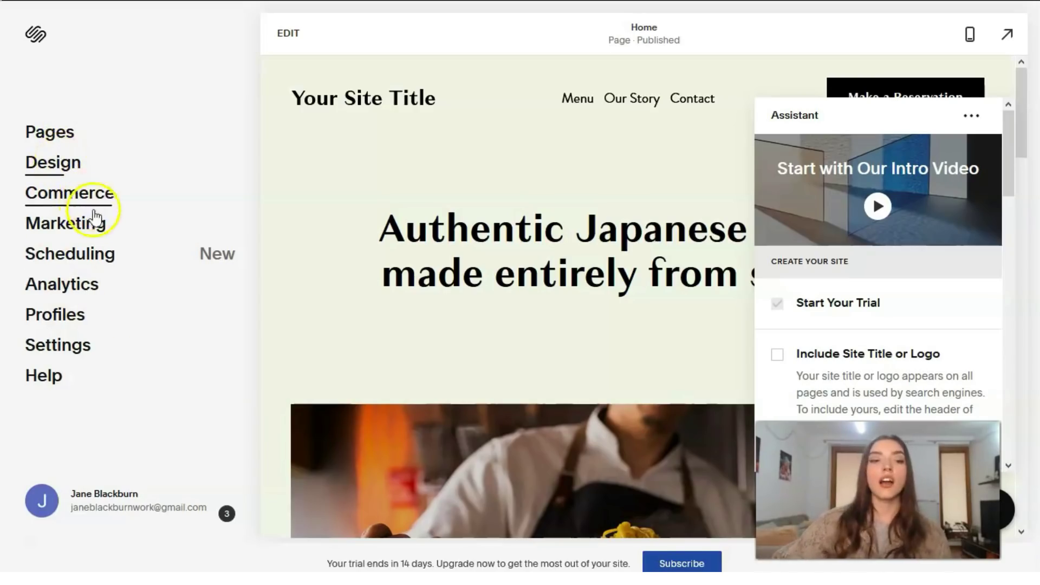
{"action": "left_click", "coordinate": [44, 134]}
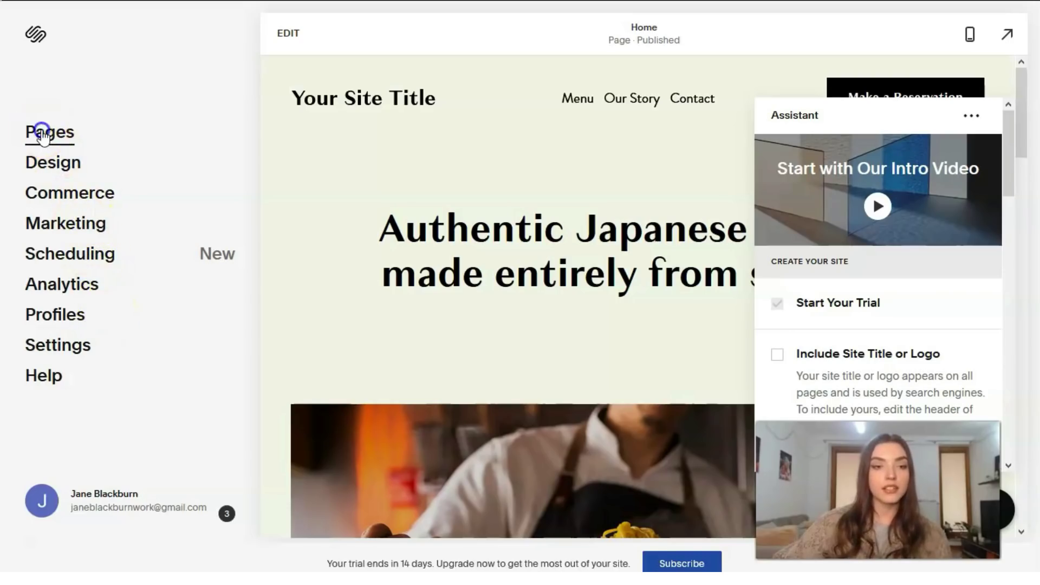
{"action": "left_click", "coordinate": [92, 157]}
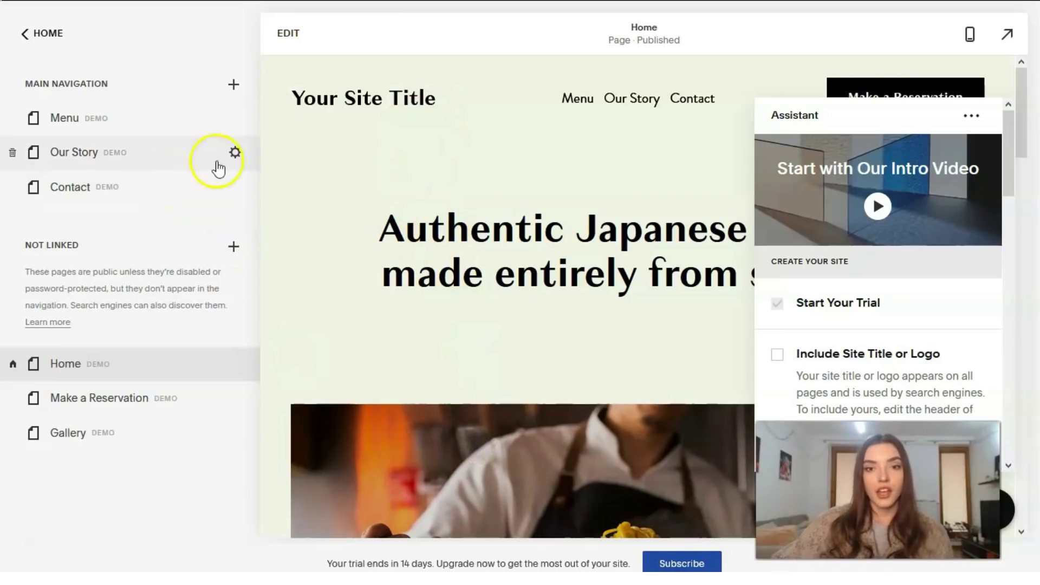
{"action": "left_click", "coordinate": [234, 117]}
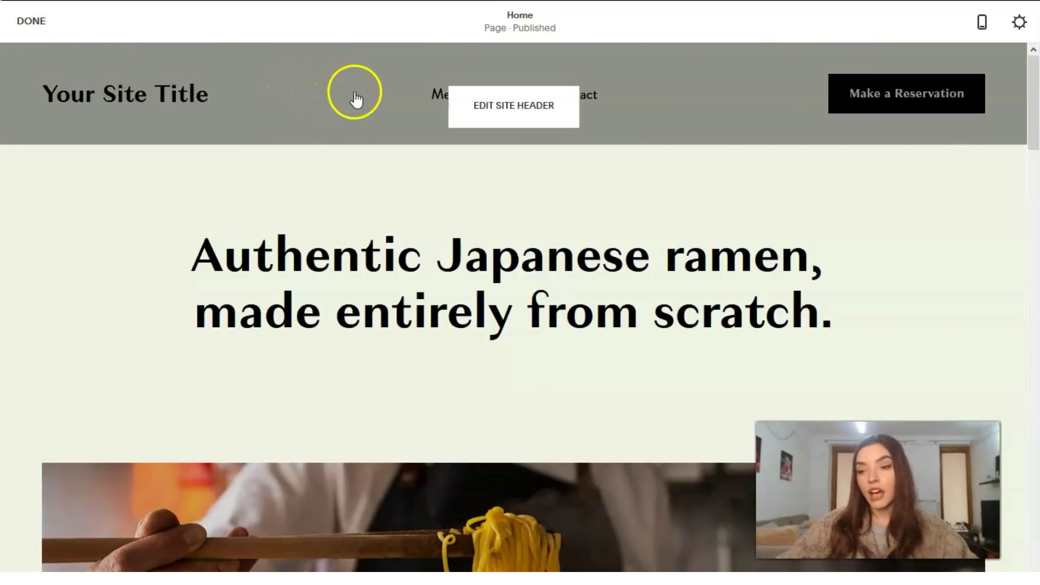
Open the home page's site header for editing and show its Elements settings
{"action": "left_click", "coordinate": [571, 116]}
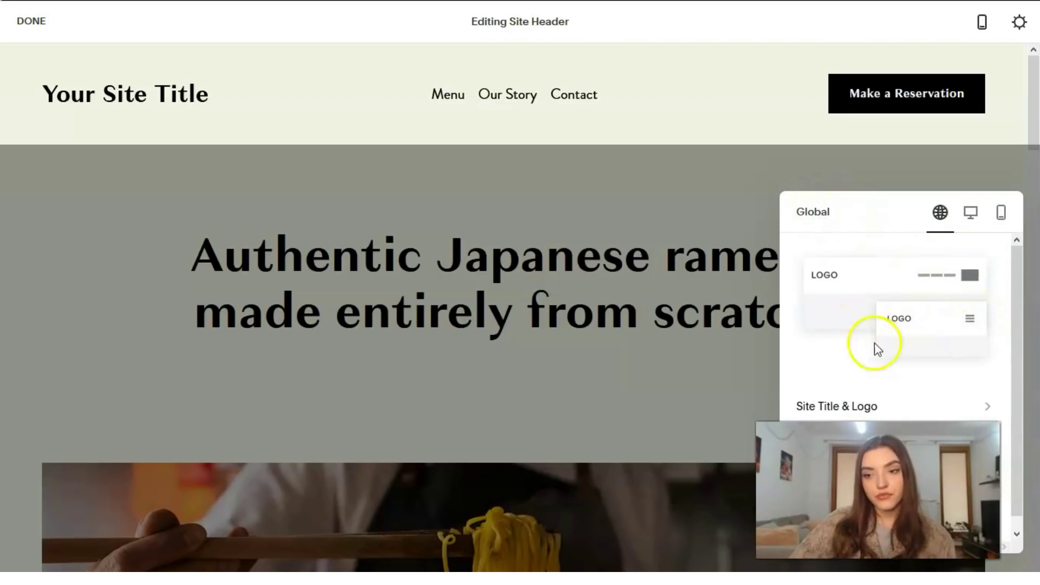
{"action": "scroll", "coordinate": [907, 346], "scroll_direction": "down", "scroll_amount": 1}
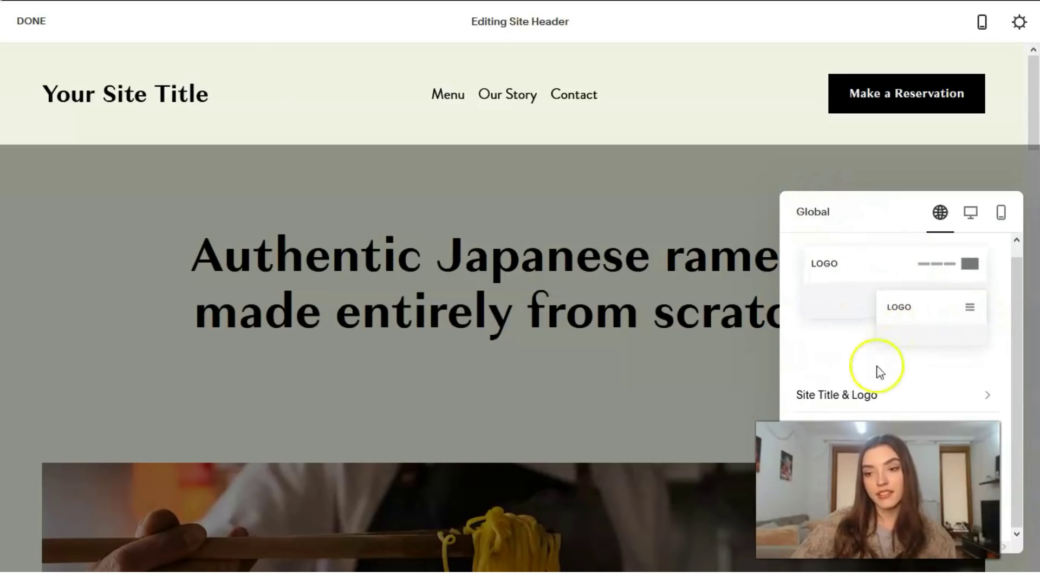
{"action": "mouse_move", "coordinate": [918, 217]}
{"action": "left_click_drag", "start_coordinate": [918, 216], "coordinate": [618, 223]}
{"action": "left_click", "coordinate": [552, 440]}
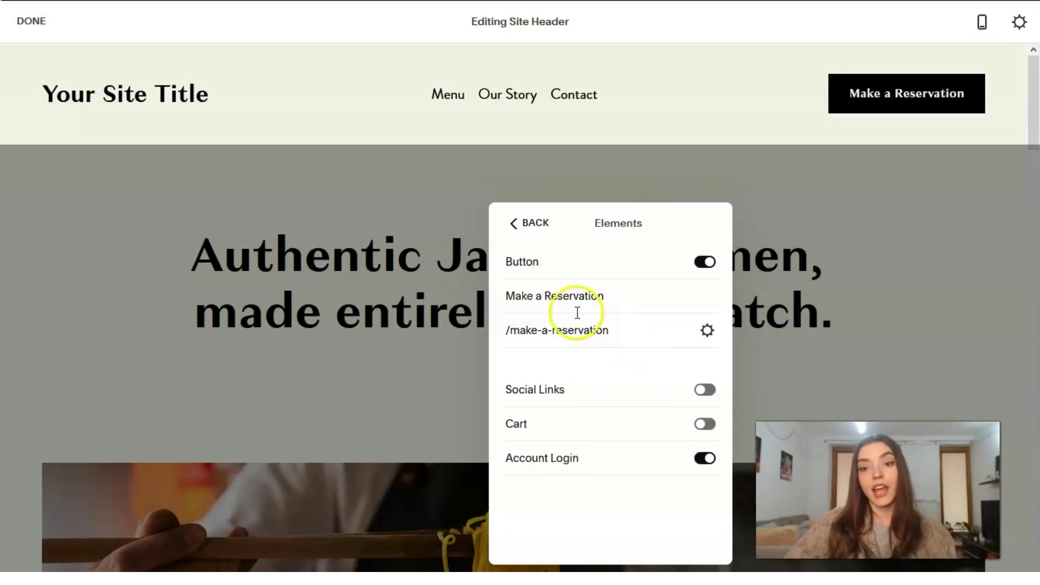
Try hiding the header's button and showing its social links, switch both settings back and leave header editing
{"action": "left_click", "coordinate": [702, 263]}
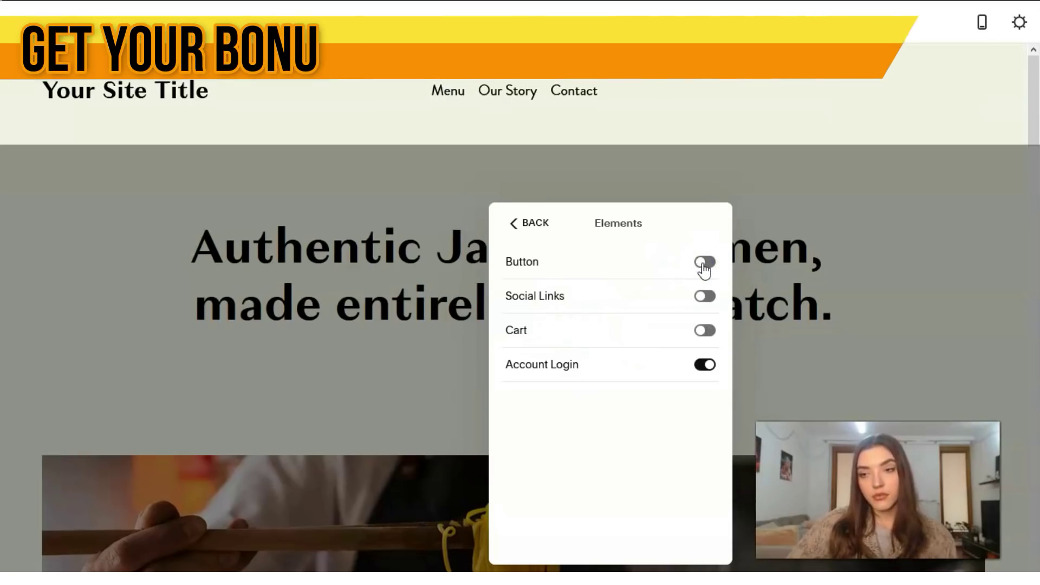
{"action": "left_click", "coordinate": [709, 297]}
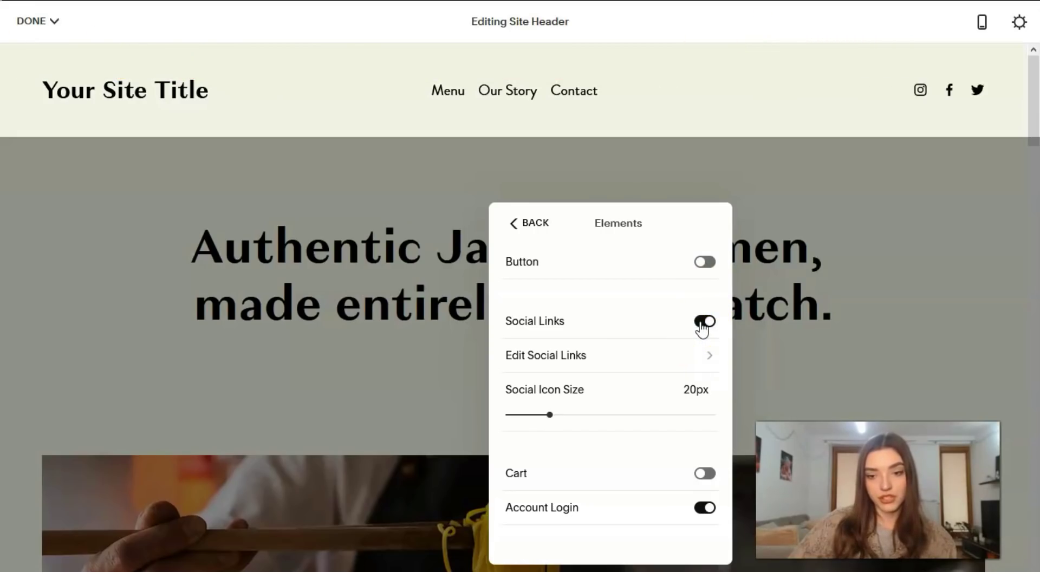
{"action": "left_click", "coordinate": [701, 323]}
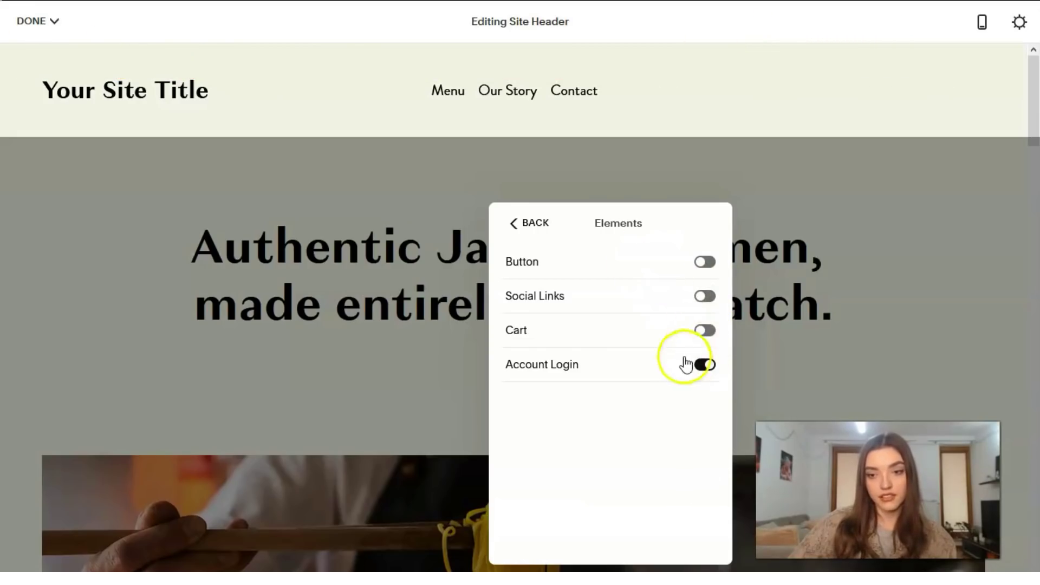
{"action": "left_click", "coordinate": [704, 262]}
{"action": "left_click", "coordinate": [532, 223]}
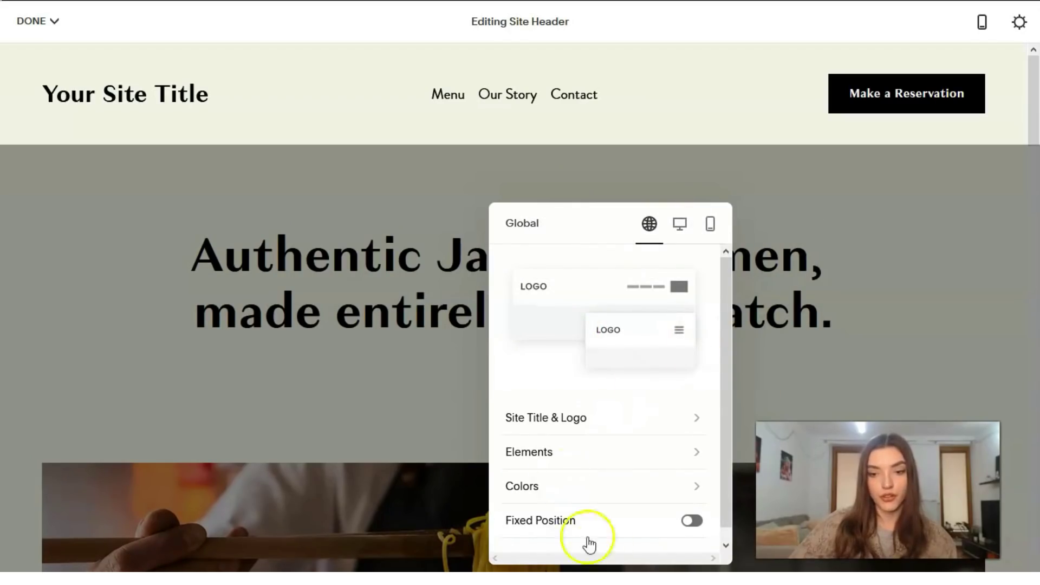
{"action": "left_click", "coordinate": [764, 323]}
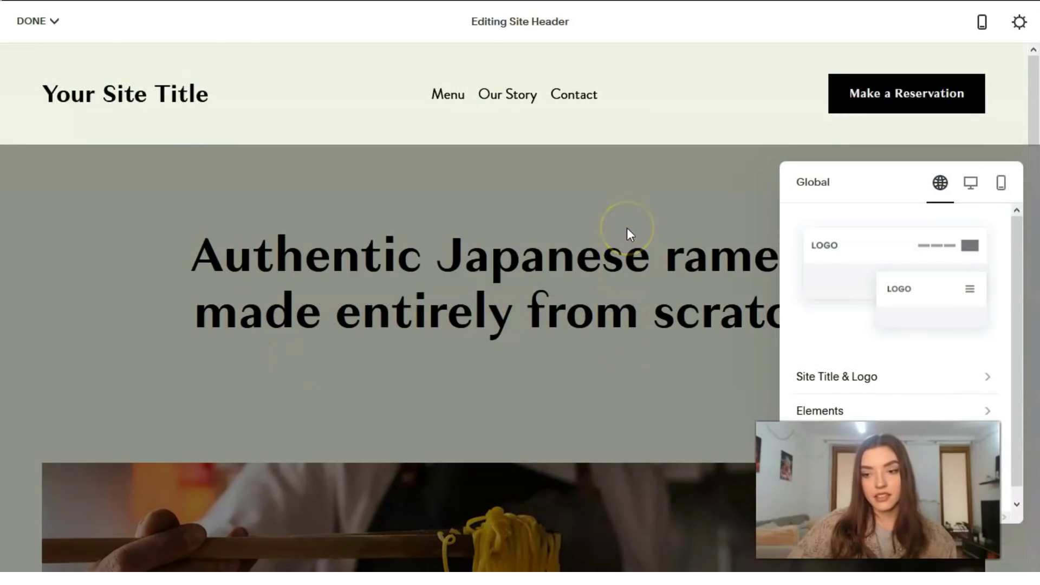
{"action": "left_click", "coordinate": [627, 229]}
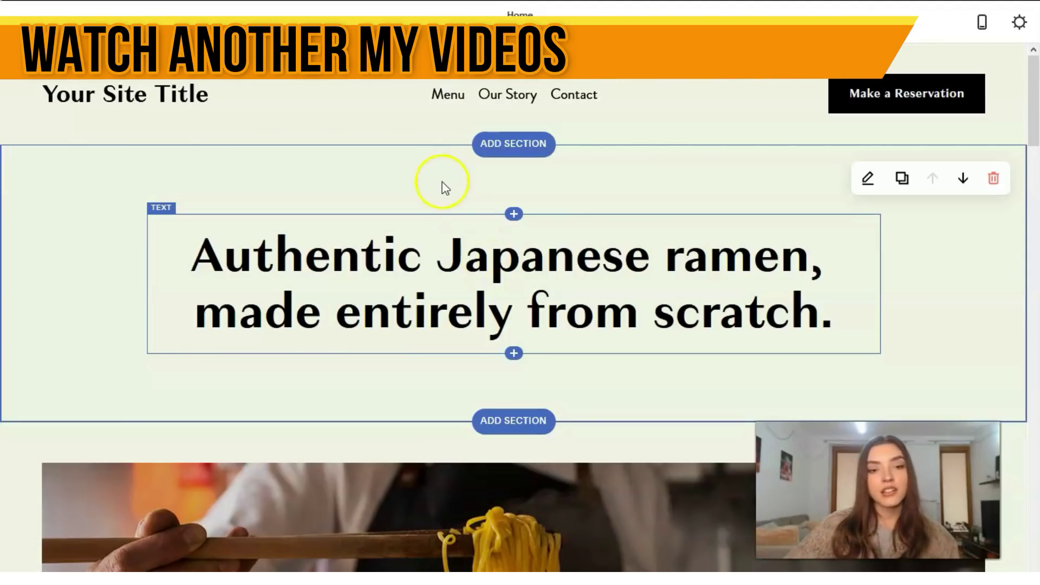
Set the text style of the heading "Authentic Japanese ramen, made entirely from scratch." to Paragraph 2
{"action": "left_click", "coordinate": [298, 309]}
{"action": "left_click_drag", "start_coordinate": [186, 244], "coordinate": [878, 339]}
{"action": "left_click", "coordinate": [465, 198]}
{"action": "left_click", "coordinate": [425, 233]}
{"action": "left_click", "coordinate": [464, 196]}
{"action": "left_click", "coordinate": [433, 241]}
{"action": "left_click", "coordinate": [466, 197]}
{"action": "left_click", "coordinate": [417, 327]}
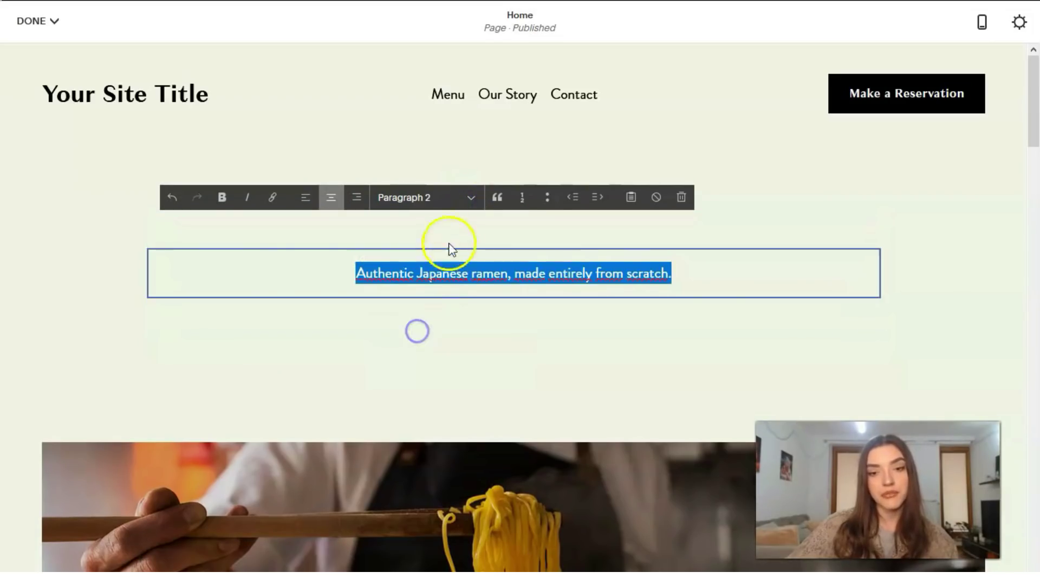
Try the Paragraph 3 text style on the selected ramen tagline and settle on Paragraph 1
{"action": "left_click", "coordinate": [472, 199]}
{"action": "left_click", "coordinate": [418, 301]}
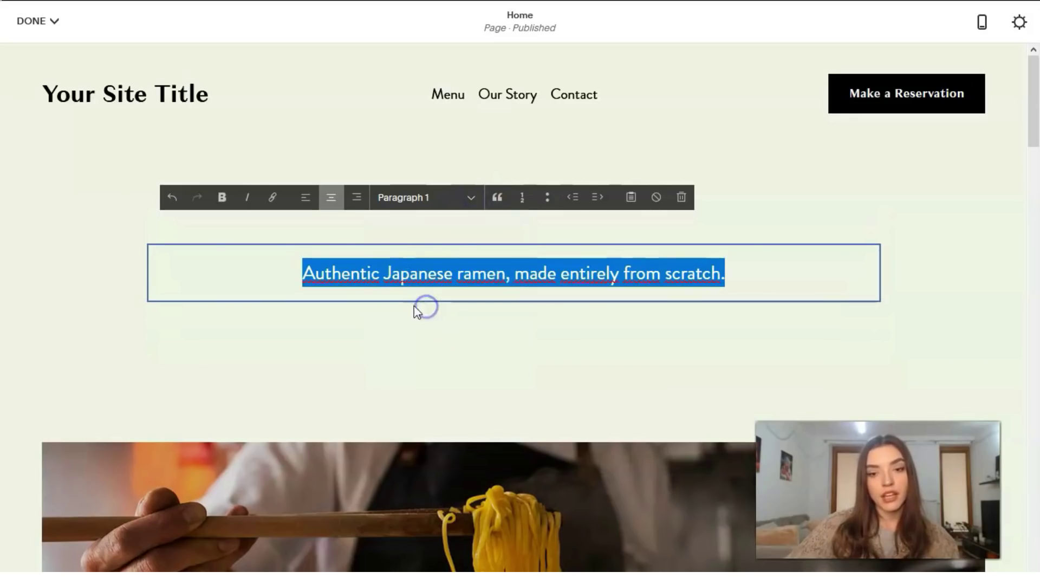
{"action": "left_click", "coordinate": [469, 198]}
{"action": "left_click", "coordinate": [461, 344]}
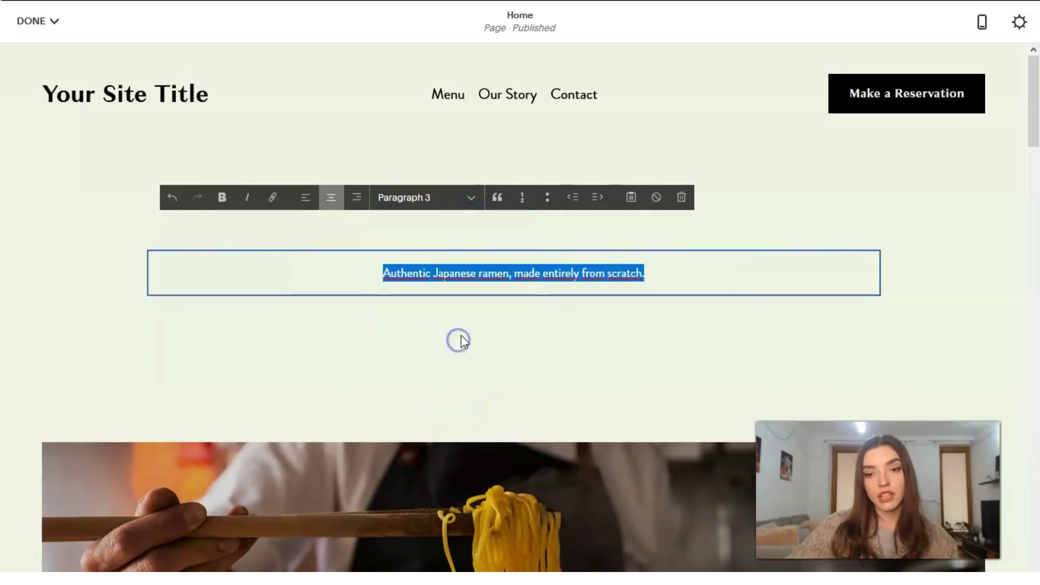
{"action": "left_click", "coordinate": [468, 200]}
{"action": "left_click", "coordinate": [428, 301]}
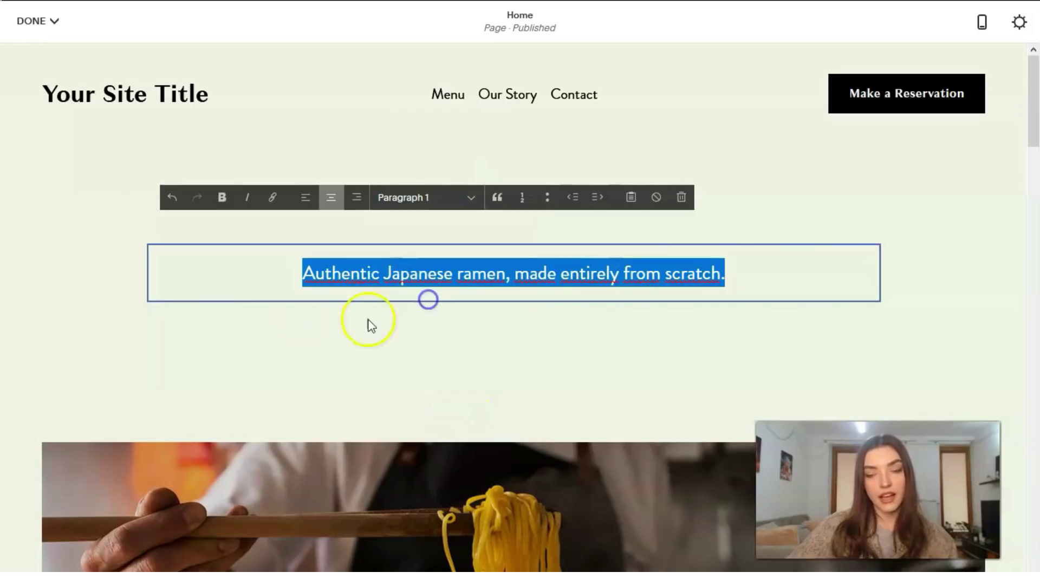
Make the whole tagline "Authentic Japanese ramen, made entirely from scratch." bold and leave text editing
{"action": "left_click", "coordinate": [325, 324]}
{"action": "double_click", "coordinate": [360, 272]}
{"action": "left_click", "coordinate": [320, 278]}
{"action": "left_click_drag", "start_coordinate": [301, 274], "coordinate": [813, 264]}
{"action": "left_click", "coordinate": [222, 229]}
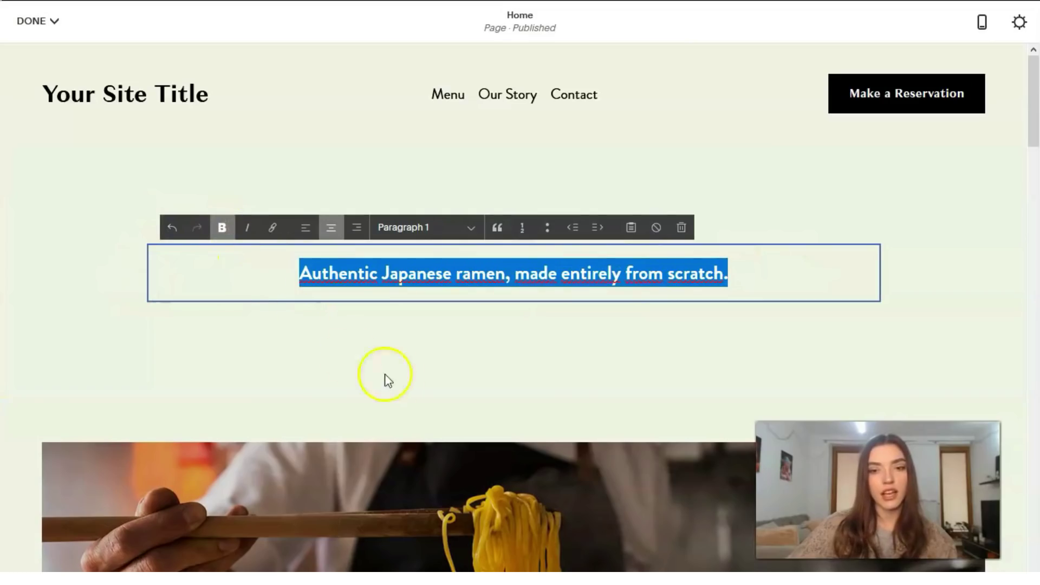
{"action": "left_click", "coordinate": [545, 325]}
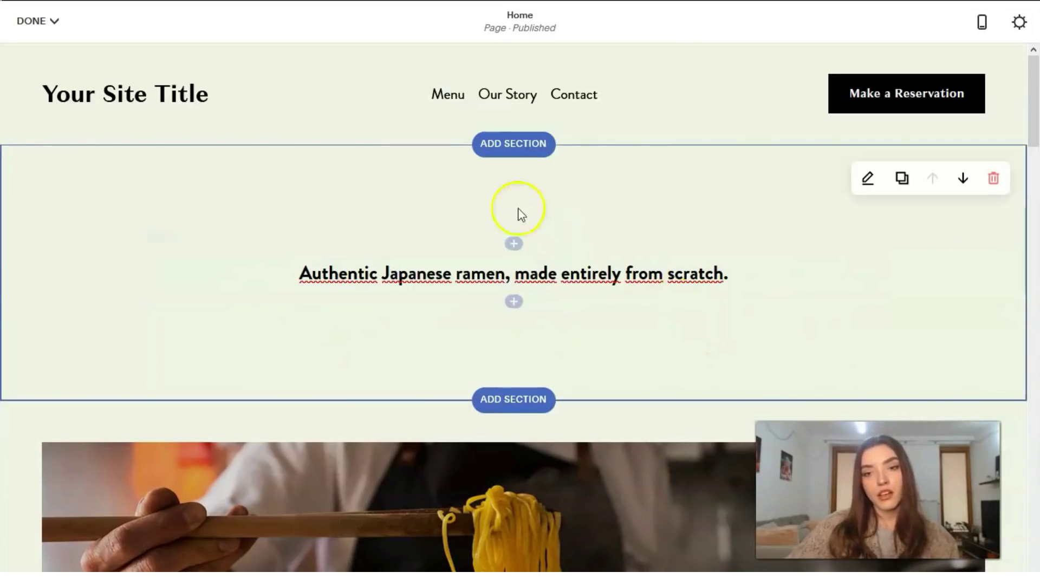
Open the tagline section's settings, try top and left content alignment, and align the content to the bottom, centered horizontally
{"action": "left_click", "coordinate": [868, 180]}
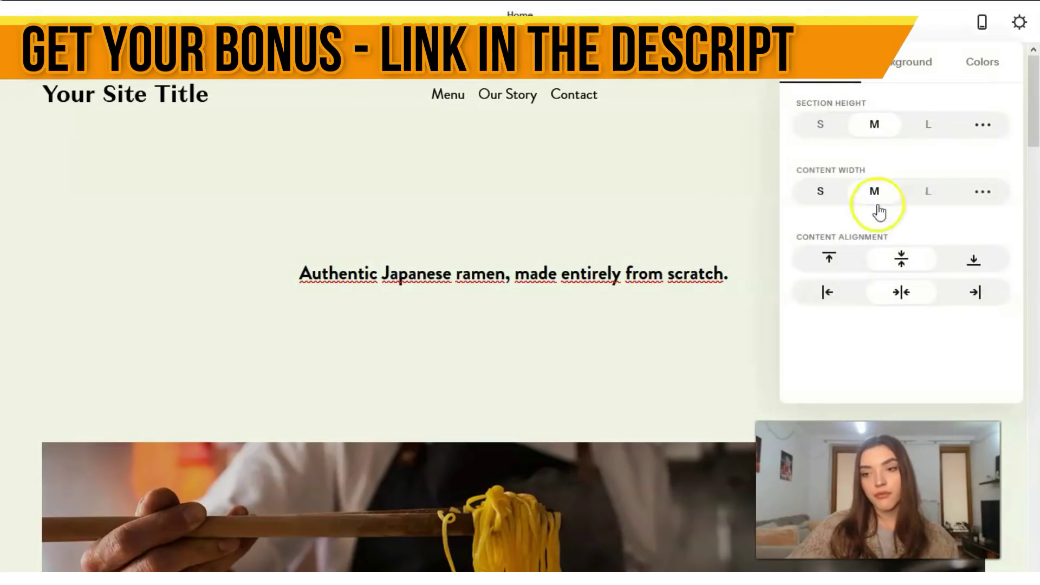
{"action": "left_click", "coordinate": [828, 259]}
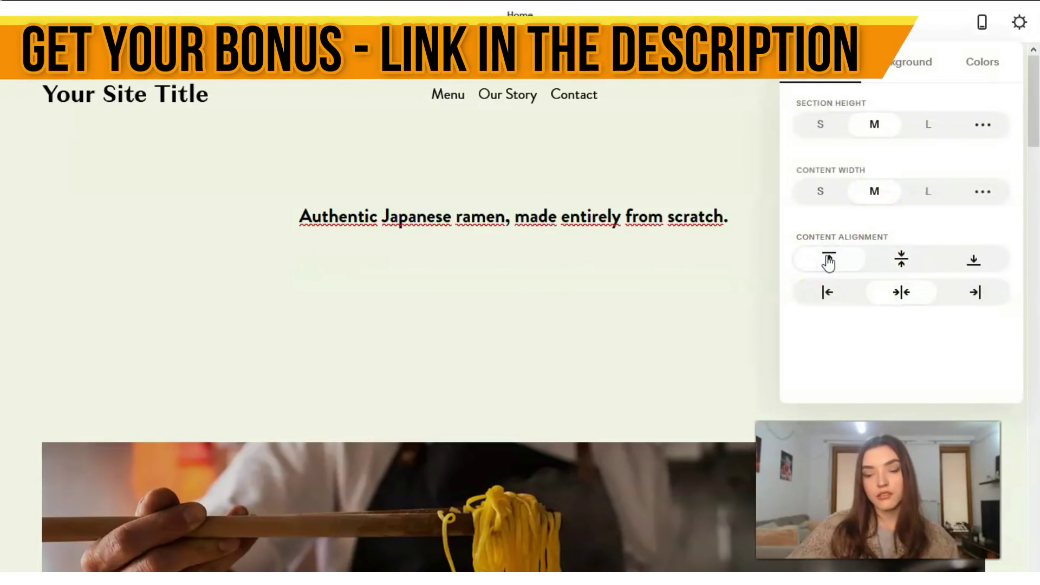
{"action": "left_click", "coordinate": [834, 287]}
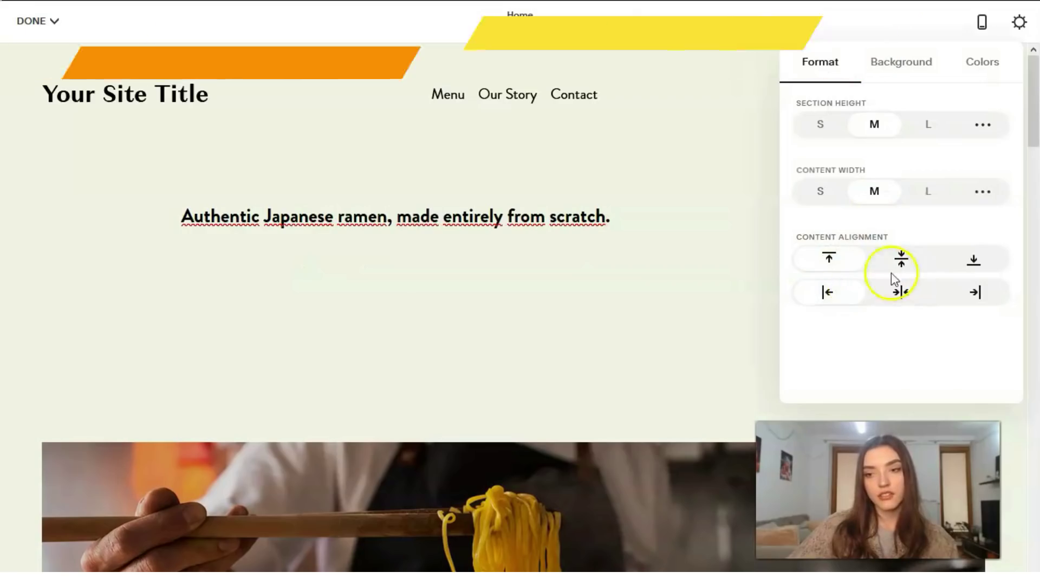
{"action": "left_click", "coordinate": [836, 262]}
{"action": "left_click", "coordinate": [827, 292]}
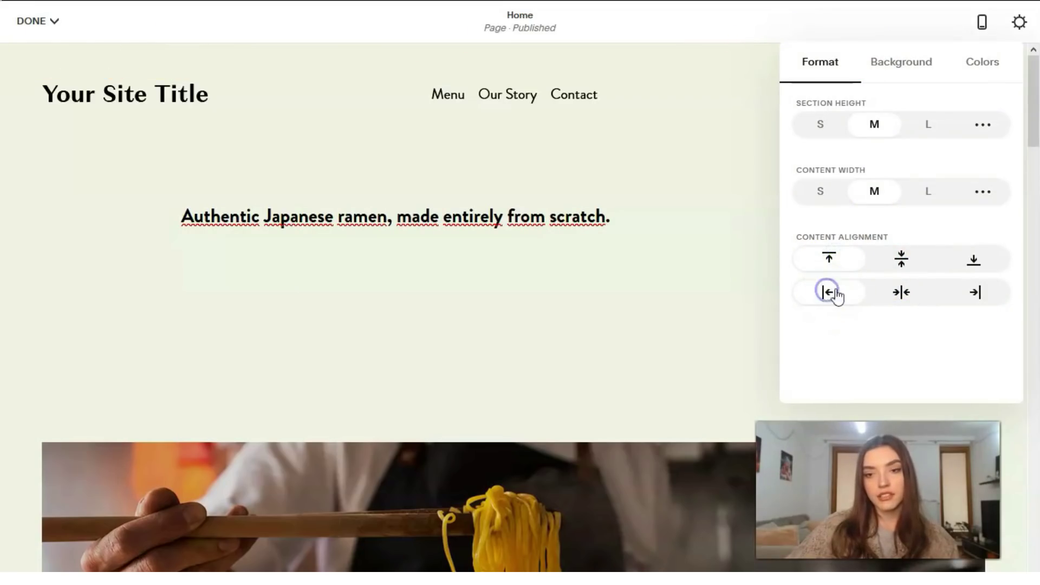
{"action": "left_click", "coordinate": [899, 292]}
{"action": "left_click", "coordinate": [901, 260]}
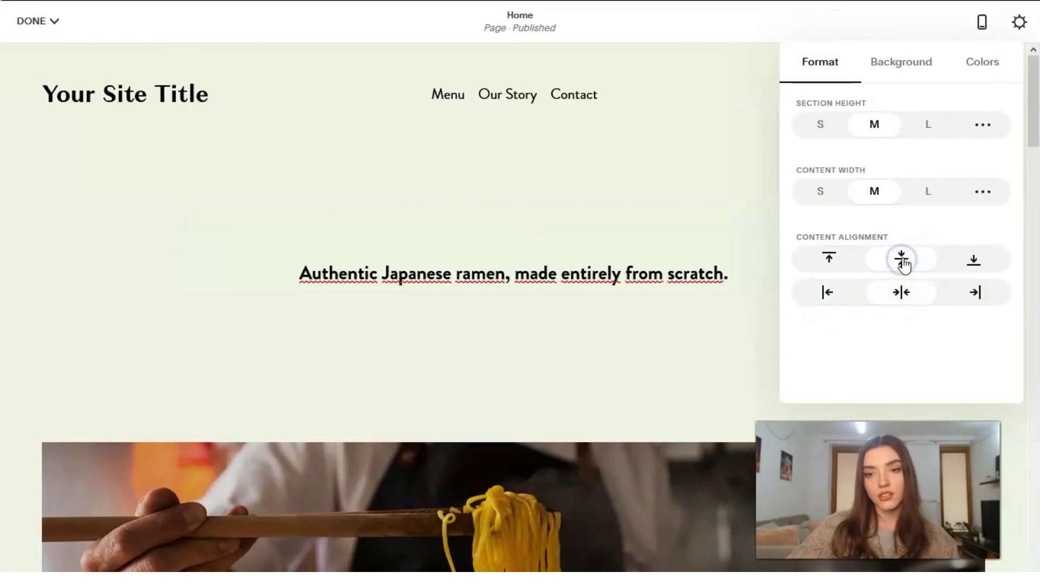
{"action": "left_click", "coordinate": [974, 263]}
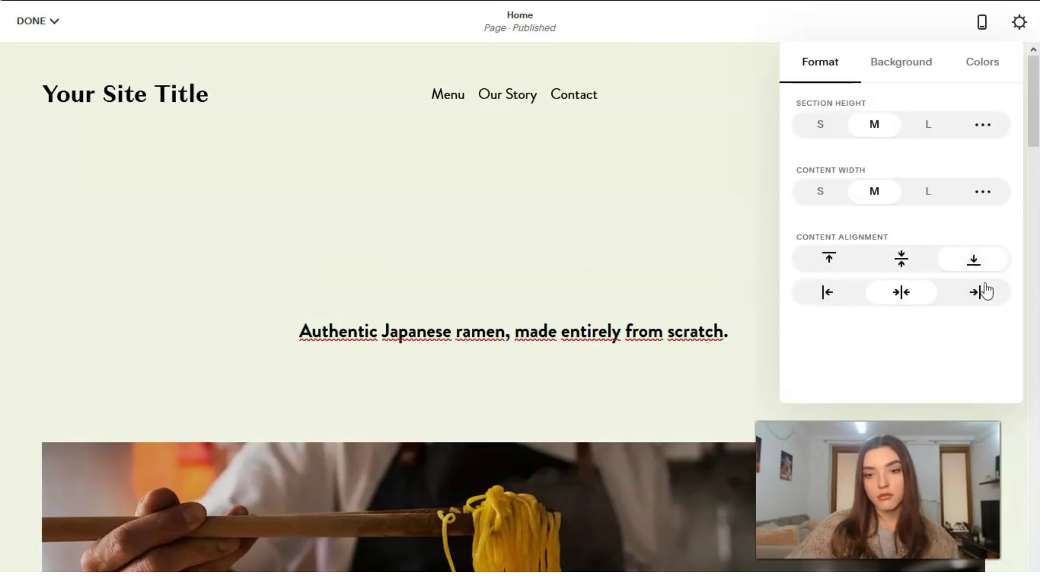
{"action": "left_click", "coordinate": [904, 291]}
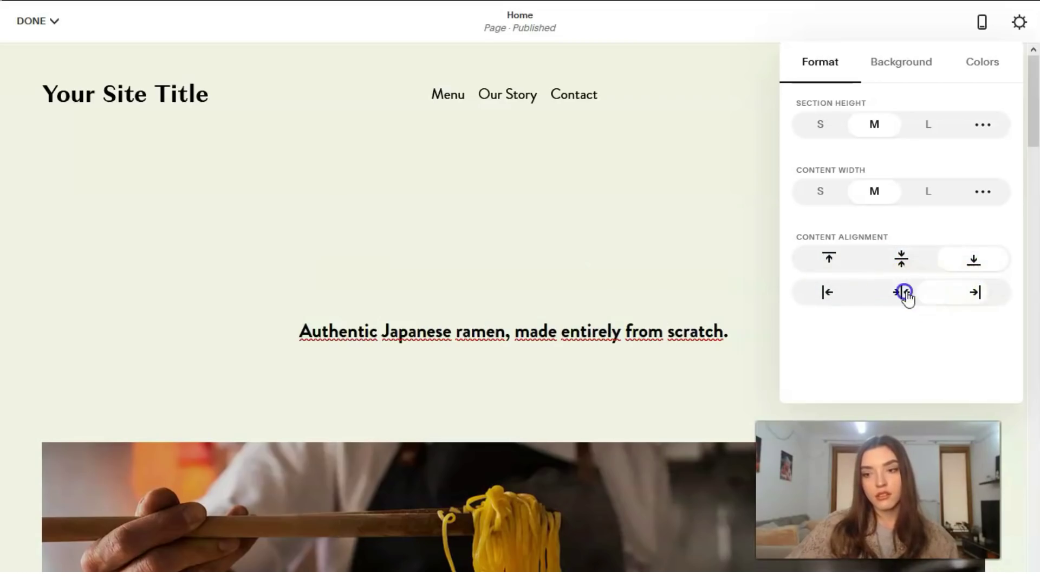
Try other sizes for the tagline section and set its section height to S and content width to M
{"action": "left_click", "coordinate": [932, 132]}
{"action": "left_click", "coordinate": [822, 130]}
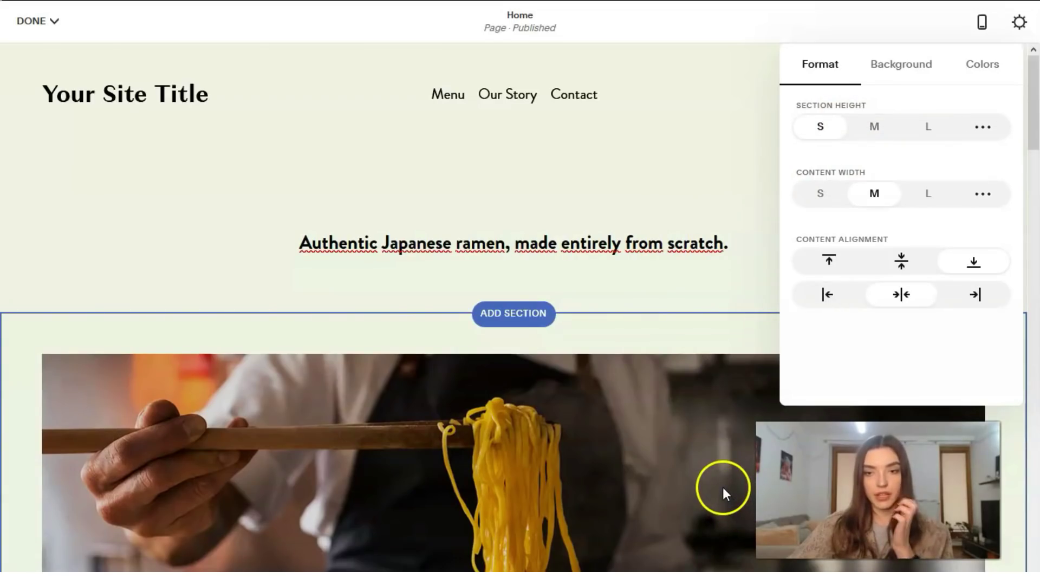
{"action": "left_click", "coordinate": [876, 196]}
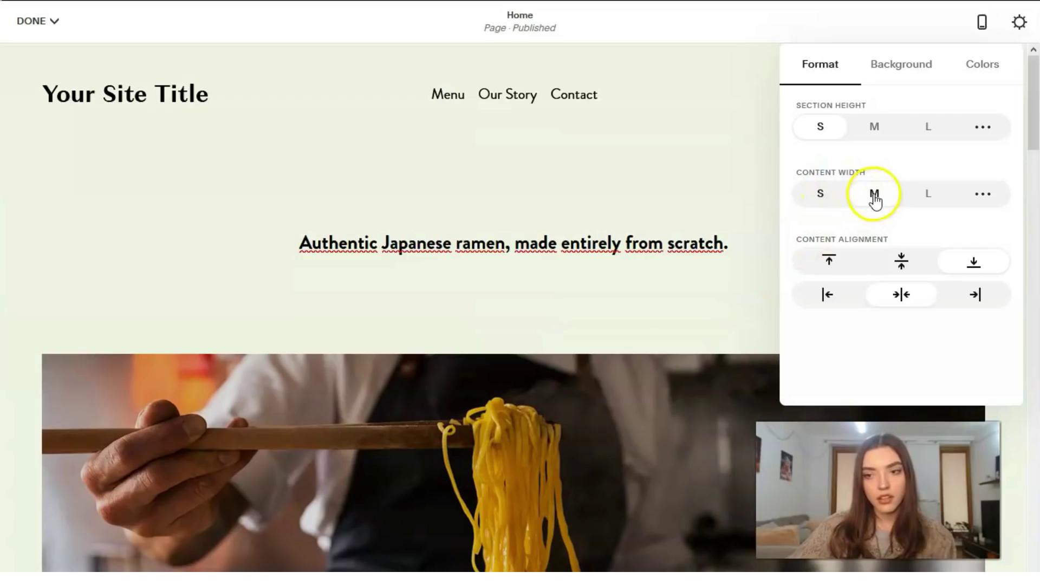
{"action": "left_click", "coordinate": [824, 196]}
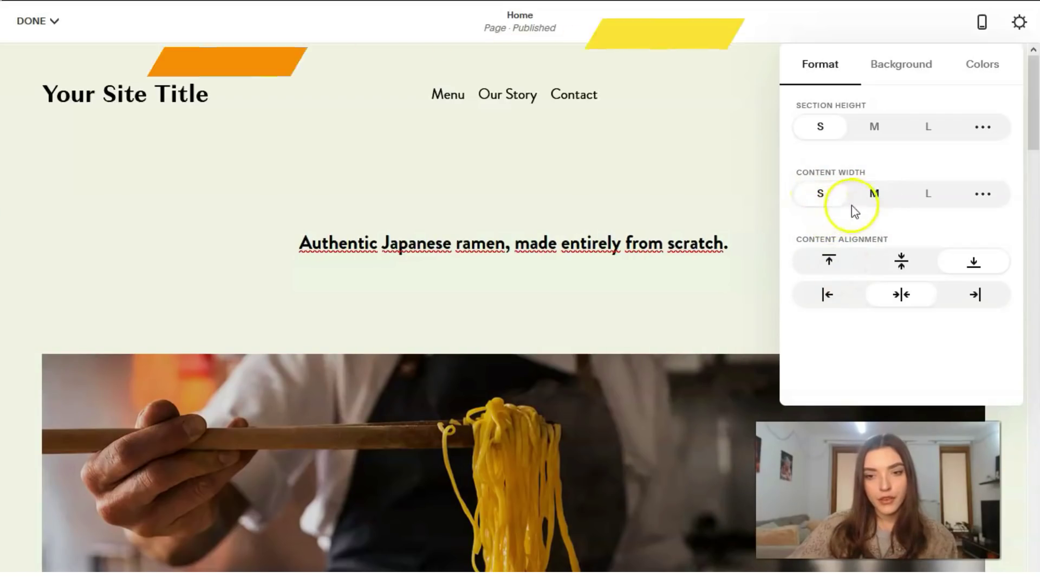
{"action": "left_click", "coordinate": [874, 130]}
{"action": "left_click", "coordinate": [828, 131]}
{"action": "left_click", "coordinate": [876, 201]}
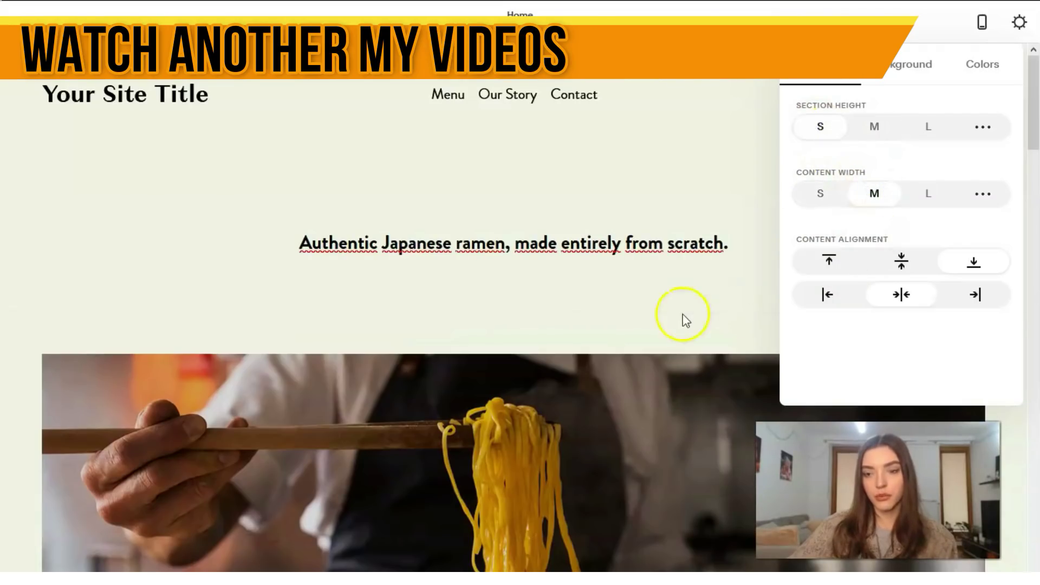
View the tagline section's background options, try the Dark Minimal and black color themes, and apply the Accent Dark theme
{"action": "left_click", "coordinate": [911, 72]}
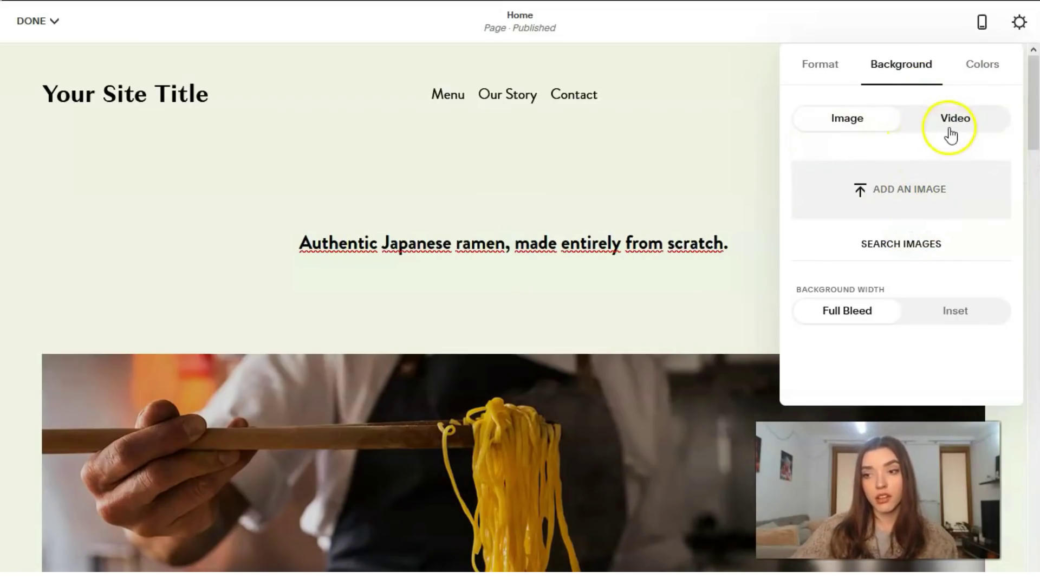
{"action": "left_click", "coordinate": [975, 67]}
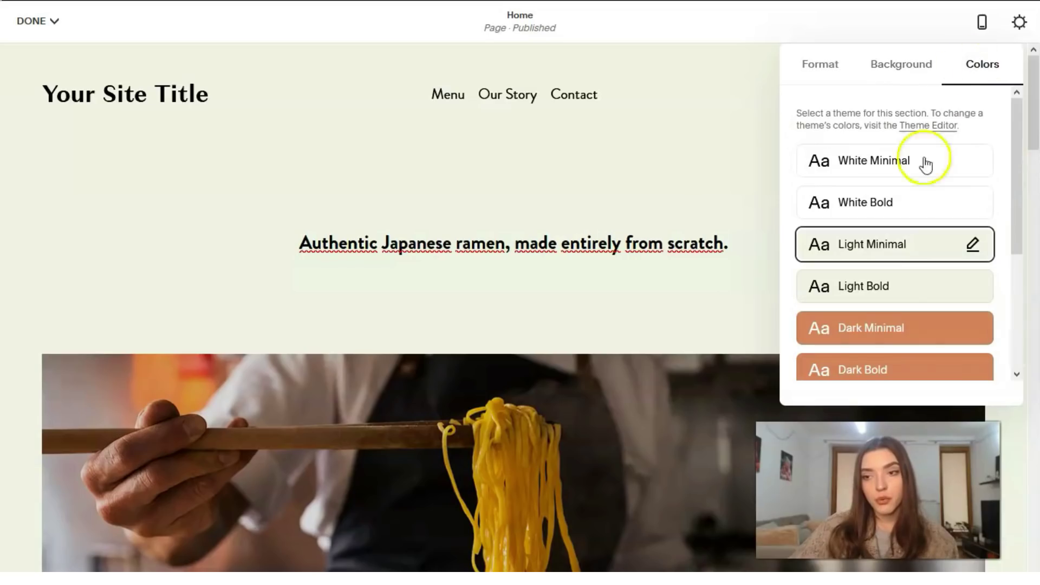
{"action": "left_click", "coordinate": [916, 319]}
{"action": "scroll", "coordinate": [901, 268], "scroll_direction": "down", "scroll_amount": 4}
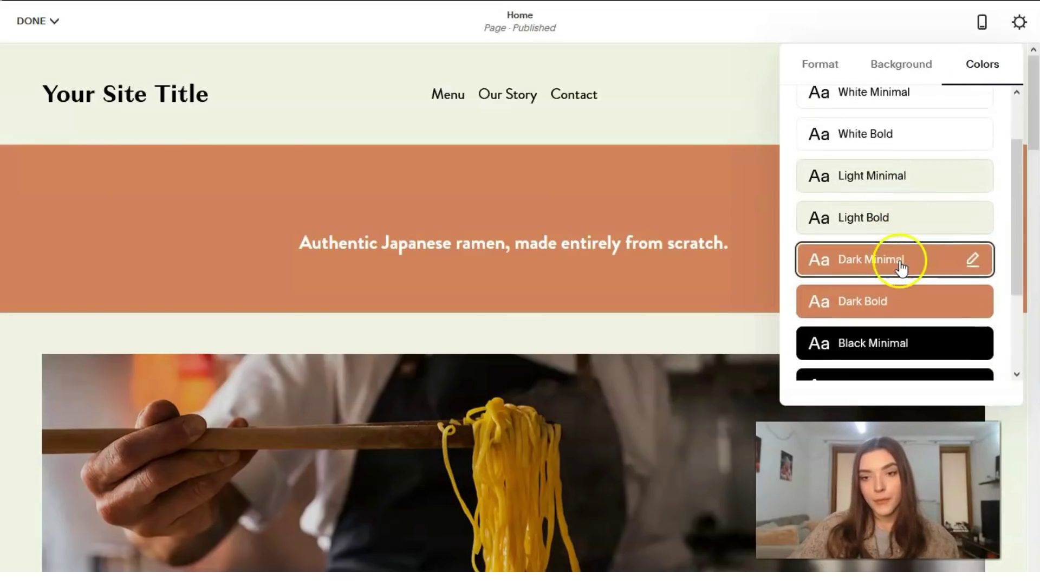
{"action": "left_click", "coordinate": [911, 302]}
{"action": "left_click", "coordinate": [903, 270]}
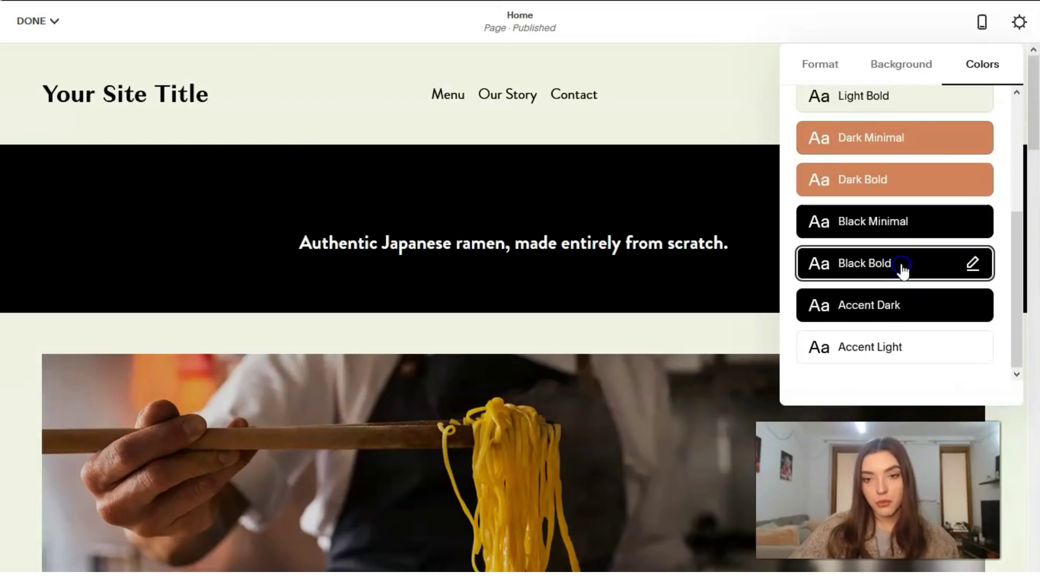
{"action": "left_click", "coordinate": [894, 227]}
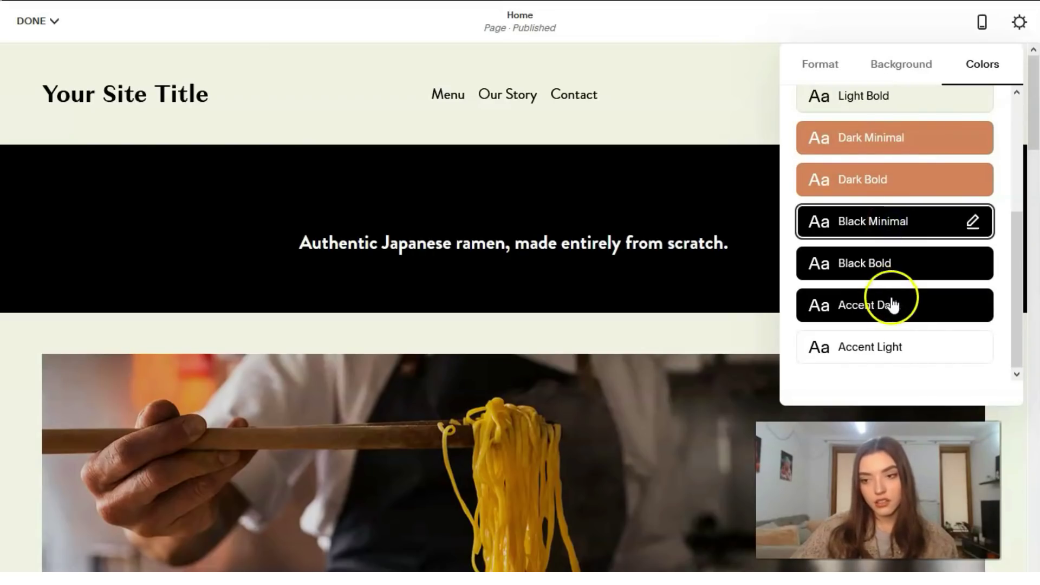
{"action": "left_click", "coordinate": [892, 305]}
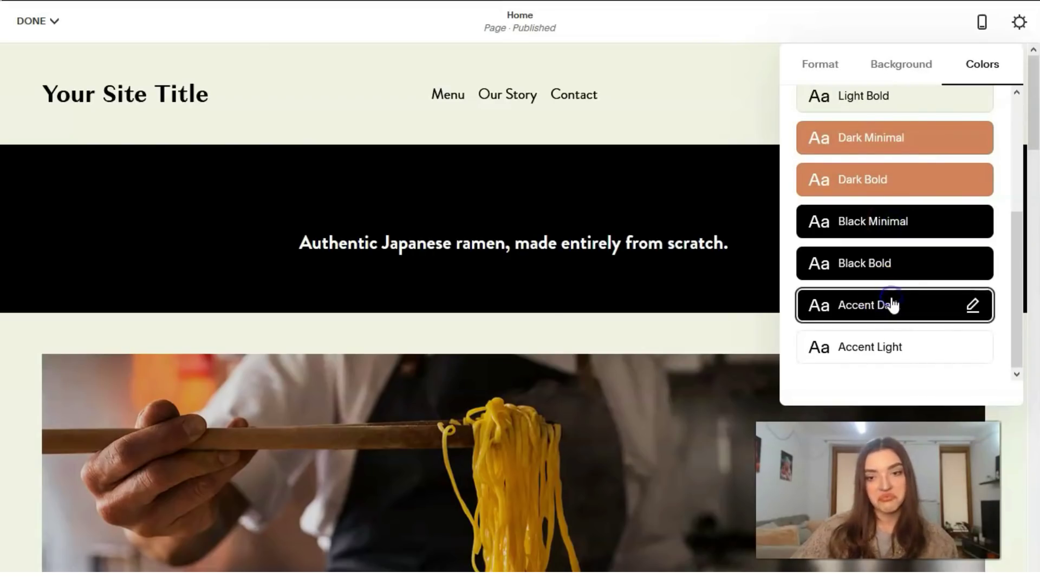
{"action": "left_click", "coordinate": [682, 329]}
Examine the home page's large ramen image section and how it leads into the section below
{"action": "scroll", "coordinate": [900, 360], "scroll_direction": "down", "scroll_amount": 4}
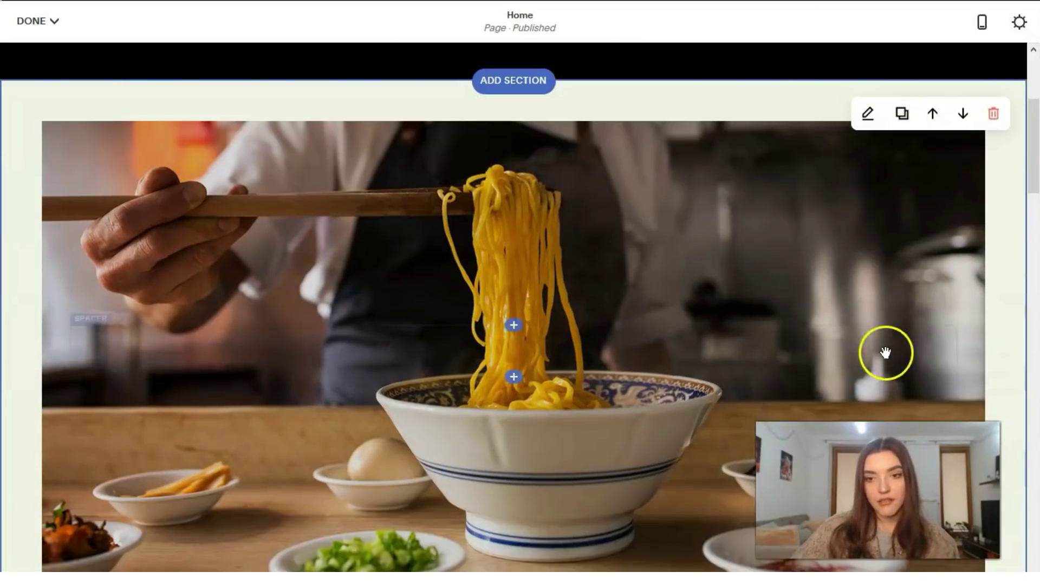
{"action": "scroll", "coordinate": [576, 202], "scroll_direction": "down", "scroll_amount": 7}
{"action": "scroll", "coordinate": [584, 219], "scroll_direction": "up", "scroll_amount": 7}
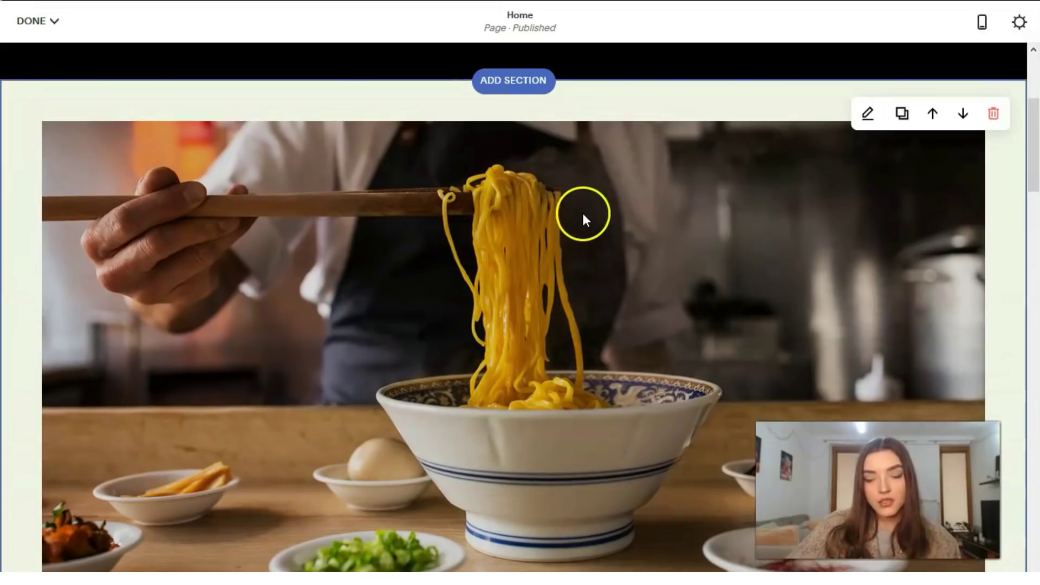
{"action": "scroll", "coordinate": [487, 217], "scroll_direction": "down", "scroll_amount": 4}
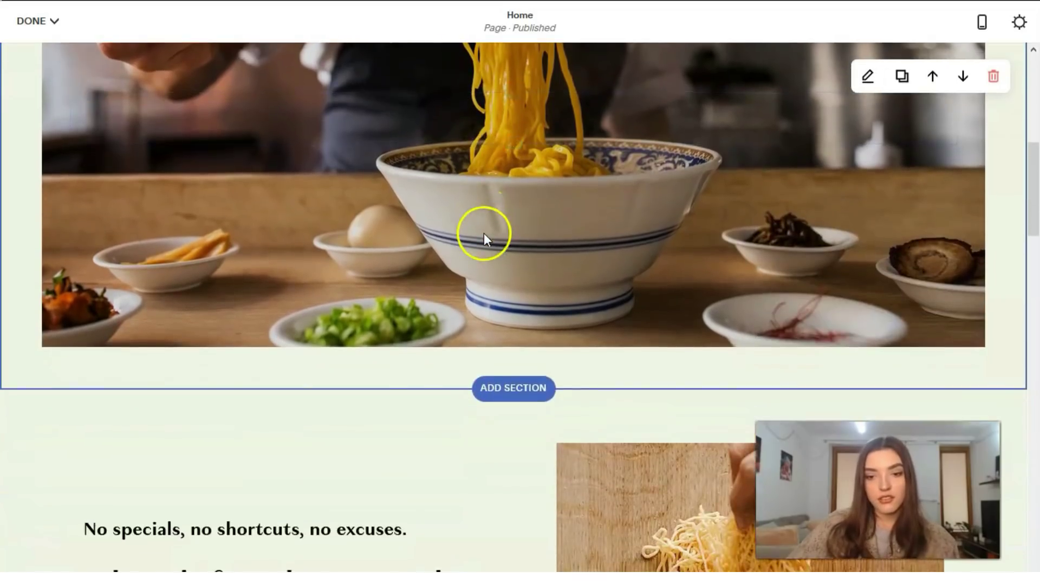
{"action": "scroll", "coordinate": [483, 233], "scroll_direction": "up", "scroll_amount": 4}
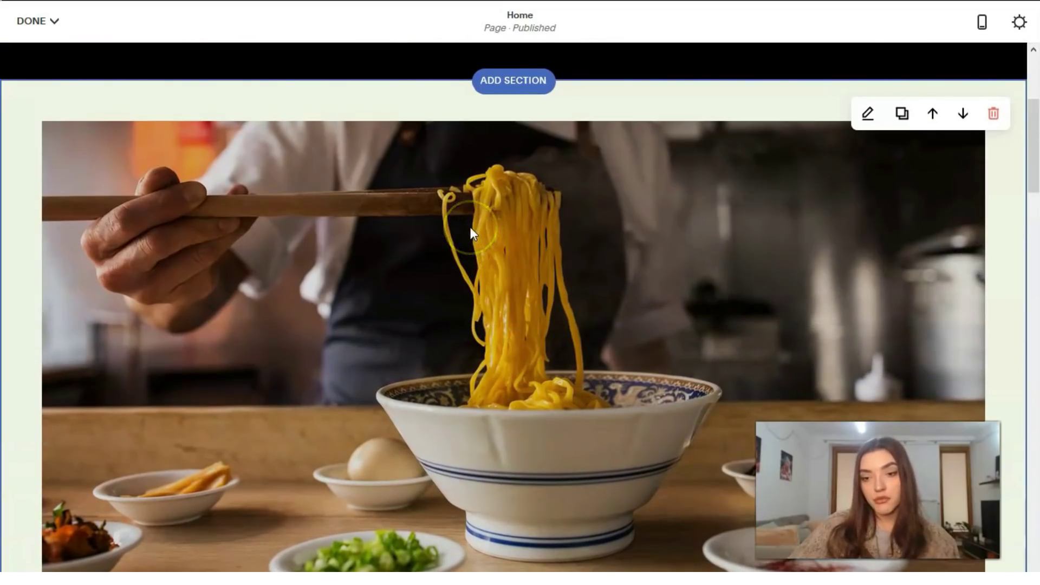
{"action": "scroll", "coordinate": [473, 262], "scroll_direction": "down", "scroll_amount": 1}
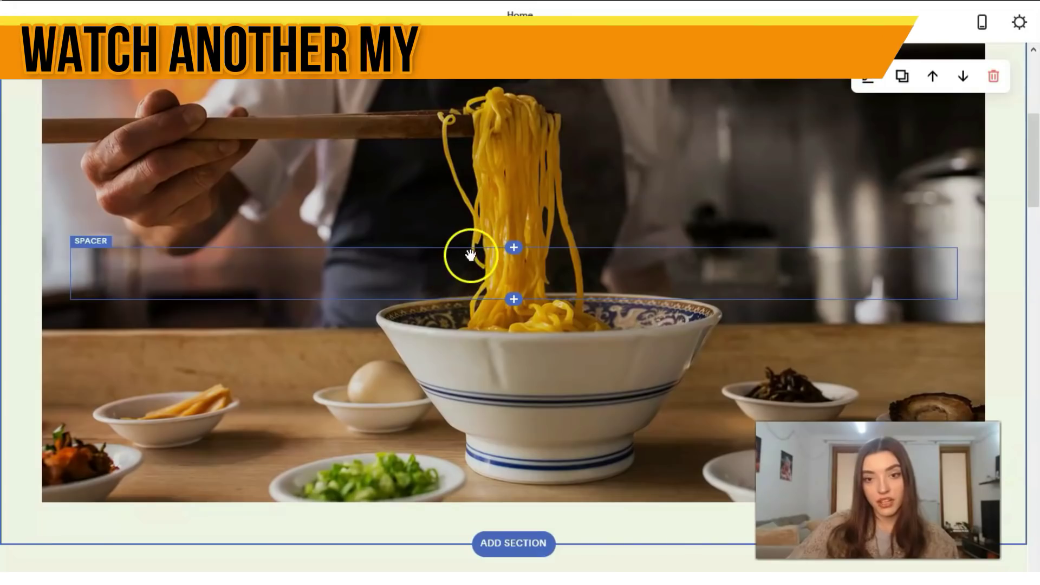
{"action": "scroll", "coordinate": [470, 255], "scroll_direction": "up", "scroll_amount": 1}
{"action": "scroll", "coordinate": [469, 259], "scroll_direction": "down", "scroll_amount": 1}
{"action": "scroll", "coordinate": [470, 261], "scroll_direction": "up", "scroll_amount": 1}
{"action": "scroll", "coordinate": [471, 262], "scroll_direction": "down", "scroll_amount": 1}
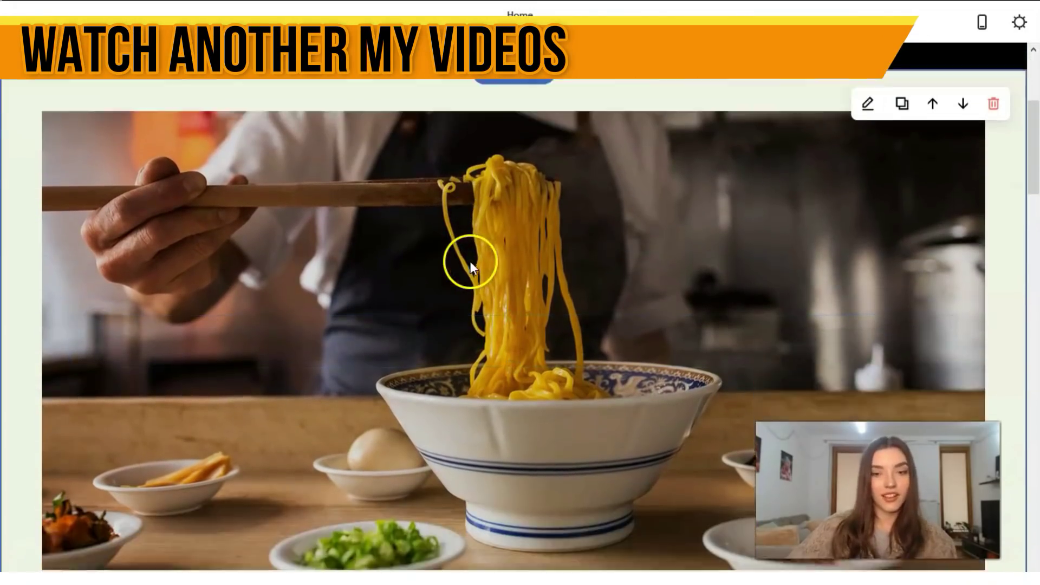
{"action": "scroll", "coordinate": [470, 261], "scroll_direction": "down", "scroll_amount": 1}
Set the Heading 3 paragraph about the chef's trip to Japan in italics, with bold turned off
{"action": "scroll", "coordinate": [475, 258], "scroll_direction": "down", "scroll_amount": 8}
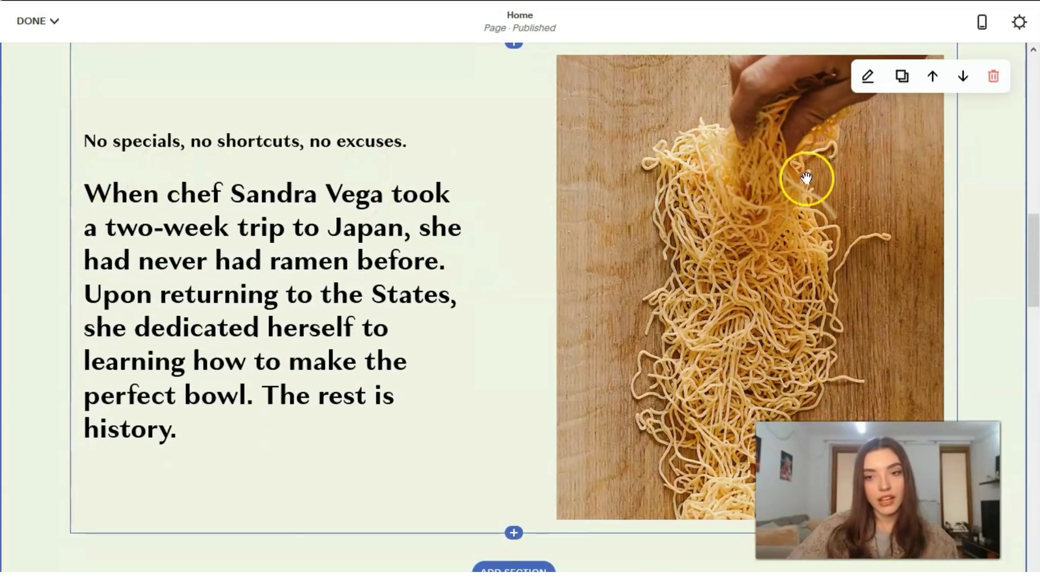
{"action": "scroll", "coordinate": [704, 257], "scroll_direction": "down", "scroll_amount": 2}
{"action": "scroll", "coordinate": [322, 275], "scroll_direction": "up", "scroll_amount": 2}
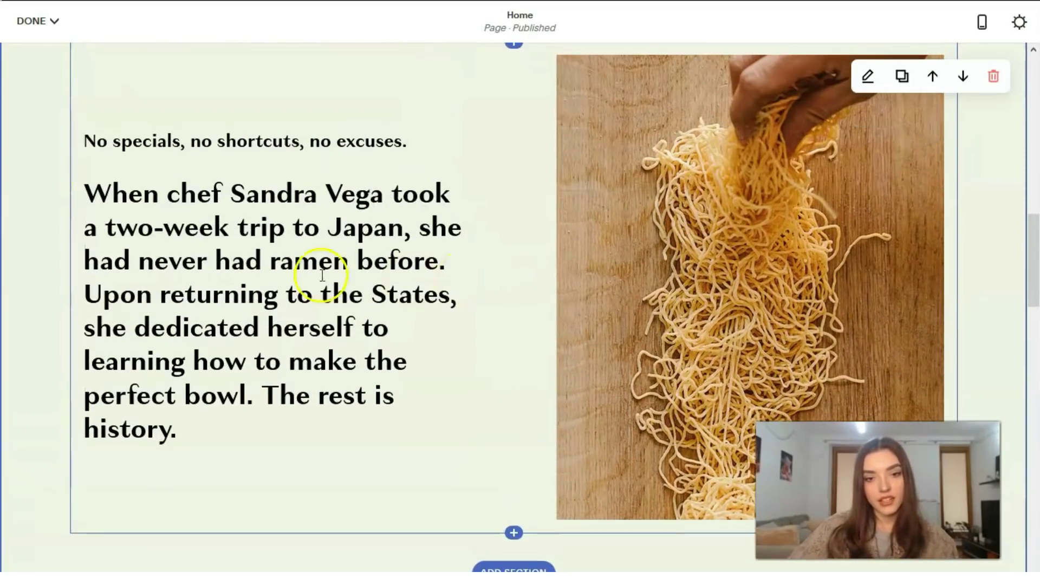
{"action": "left_click", "coordinate": [122, 142]}
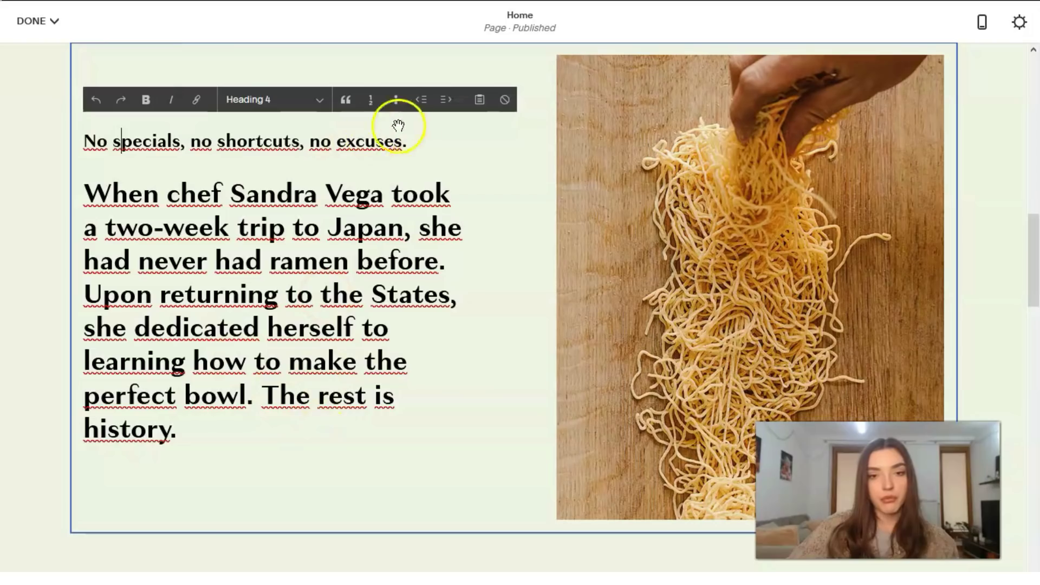
{"action": "left_click_drag", "start_coordinate": [301, 437], "coordinate": [52, 194]}
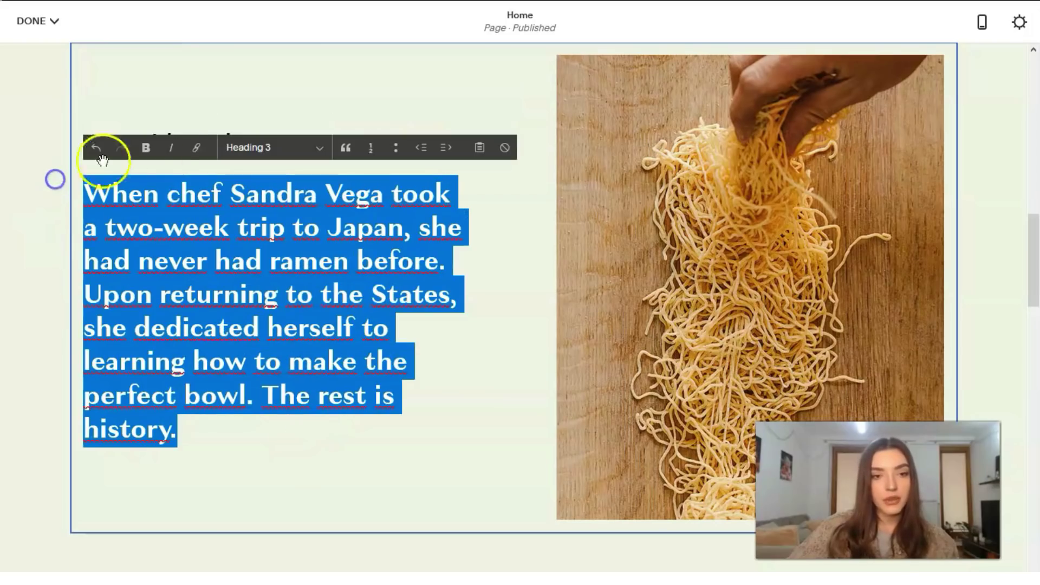
{"action": "left_click", "coordinate": [172, 153]}
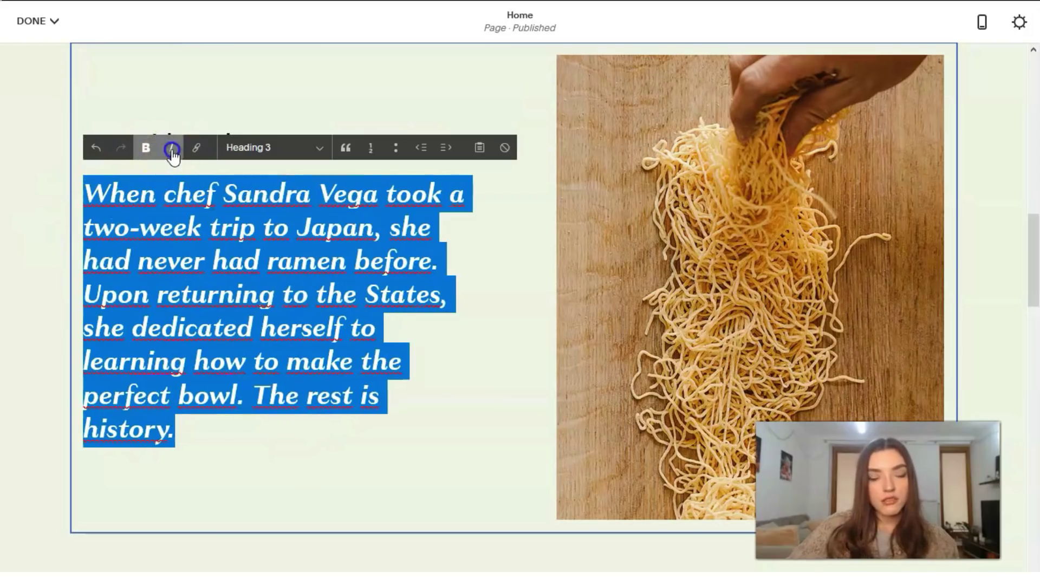
{"action": "left_click", "coordinate": [146, 150]}
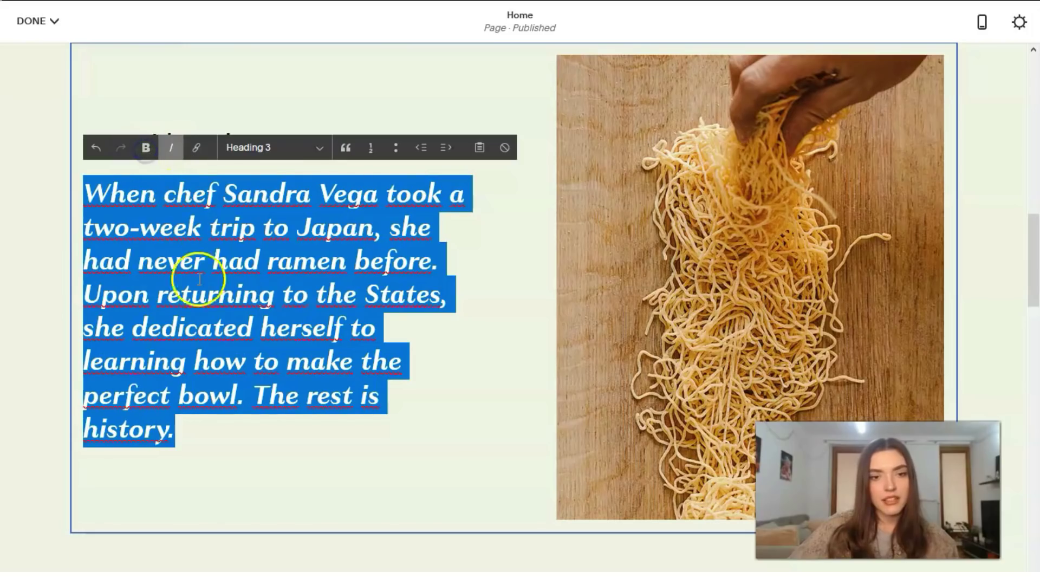
{"action": "left_click", "coordinate": [298, 456]}
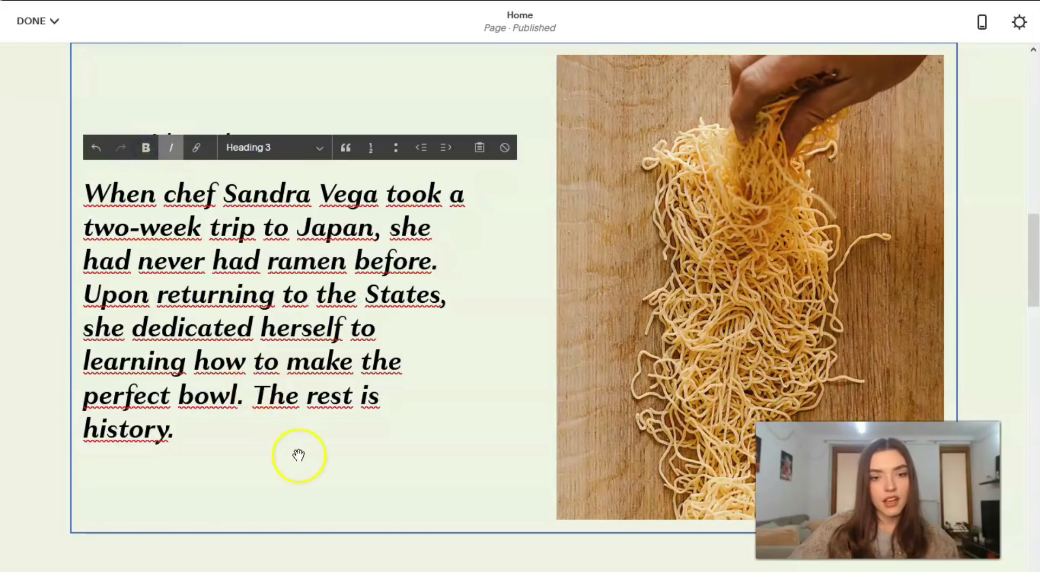
Try the Paragraph 2, Heading 2, Monospace and Paragraph 1 formats on the paragraph about the chef's trip to Japan, and return it to Heading 3
{"action": "left_click", "coordinate": [328, 156]}
{"action": "left_click", "coordinate": [295, 272]}
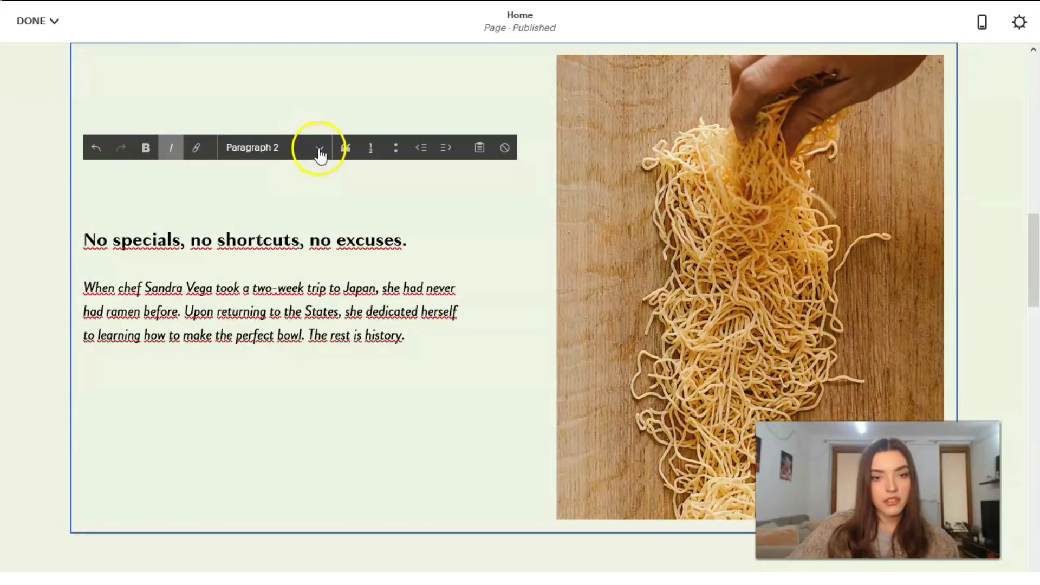
{"action": "left_click", "coordinate": [320, 153]}
{"action": "left_click", "coordinate": [302, 195]}
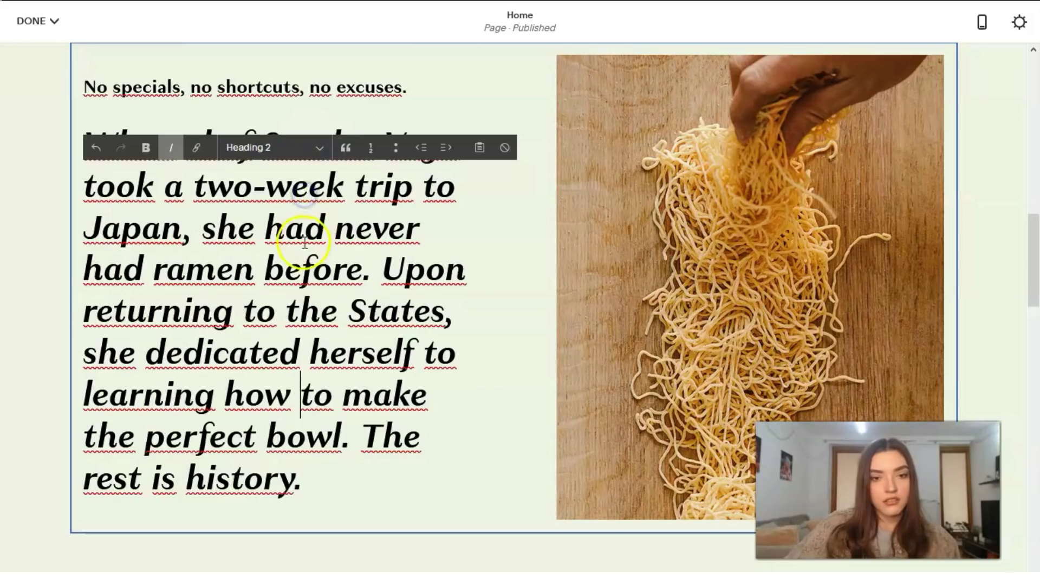
{"action": "left_click", "coordinate": [321, 158]}
{"action": "left_click", "coordinate": [291, 320]}
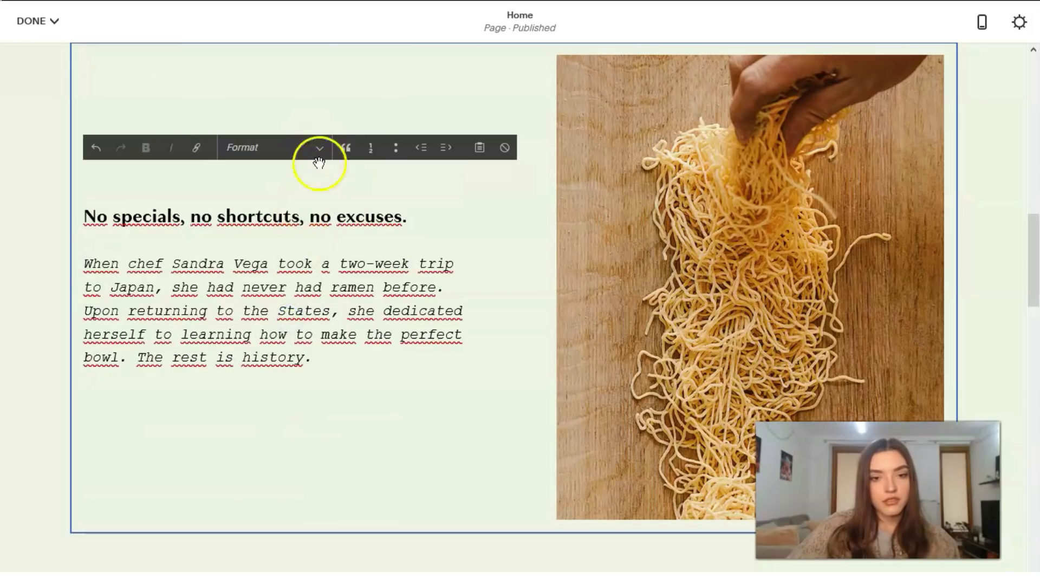
{"action": "left_click", "coordinate": [320, 156]}
{"action": "left_click", "coordinate": [305, 259]}
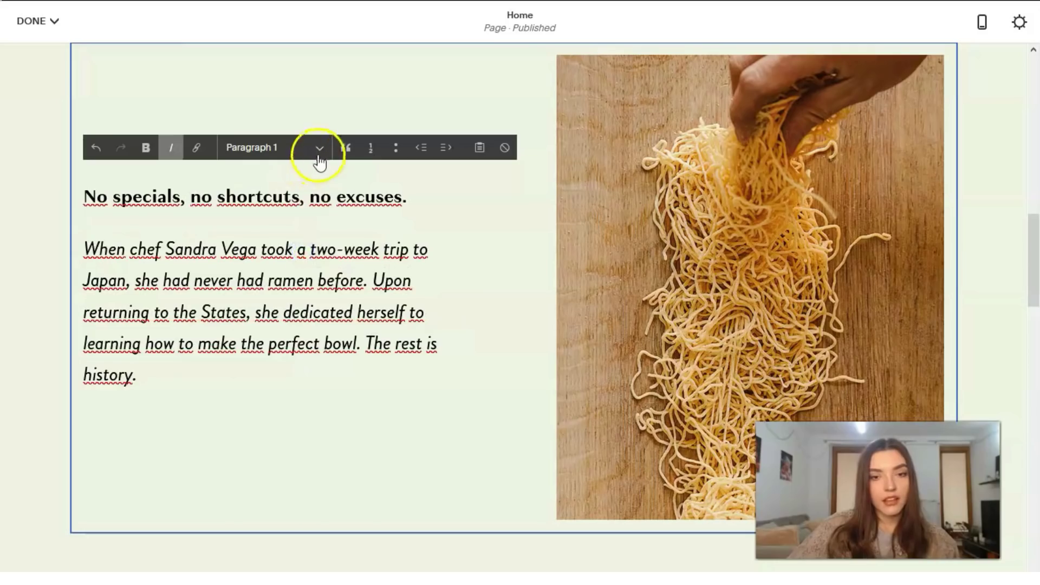
{"action": "left_click", "coordinate": [318, 161]}
{"action": "left_click", "coordinate": [306, 193]}
{"action": "left_click", "coordinate": [320, 154]}
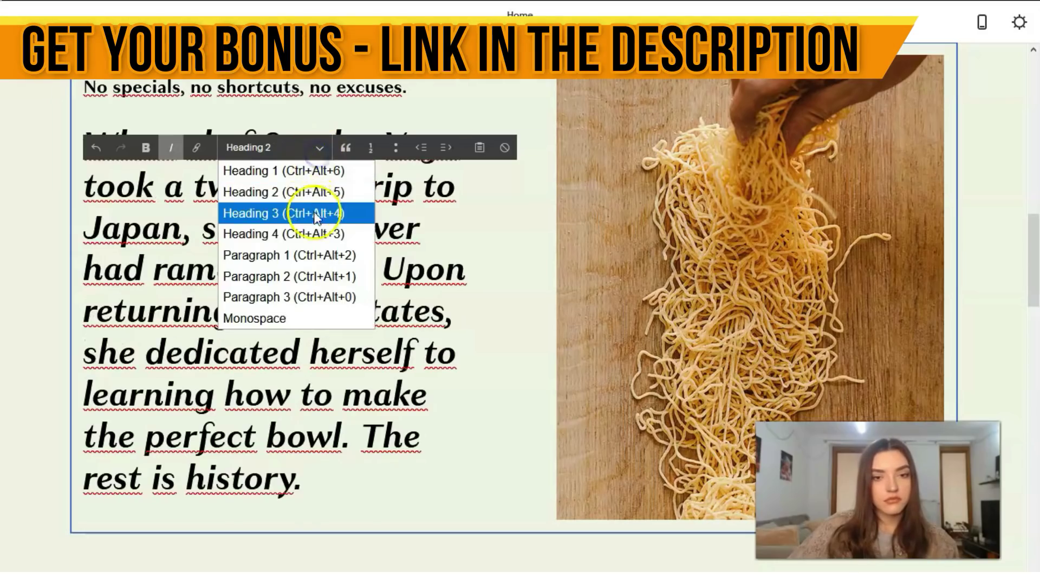
{"action": "left_click", "coordinate": [318, 211]}
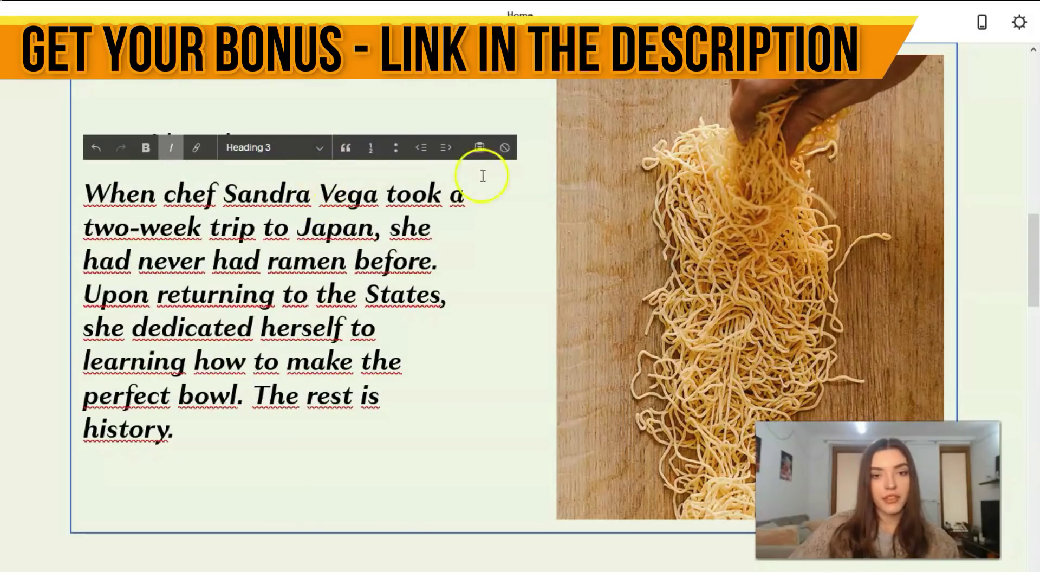
{"action": "left_click", "coordinate": [495, 244]}
Look through the home page's sections down to the footer and back up to the tagline section's editing options
{"action": "scroll", "coordinate": [512, 229], "scroll_direction": "down", "scroll_amount": 10}
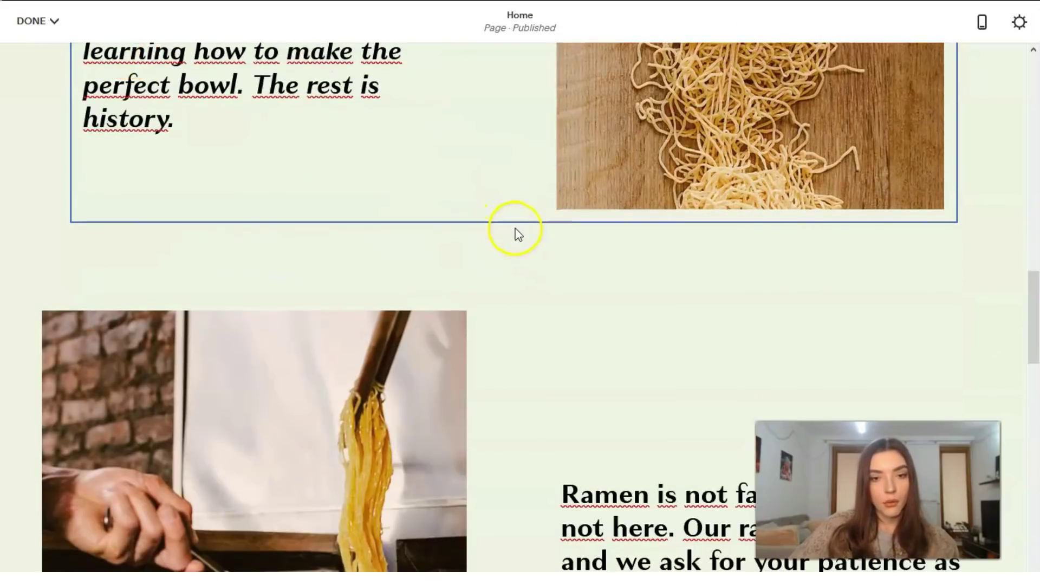
{"action": "scroll", "coordinate": [515, 226], "scroll_direction": "up", "scroll_amount": 4}
{"action": "scroll", "coordinate": [515, 225], "scroll_direction": "down", "scroll_amount": 15}
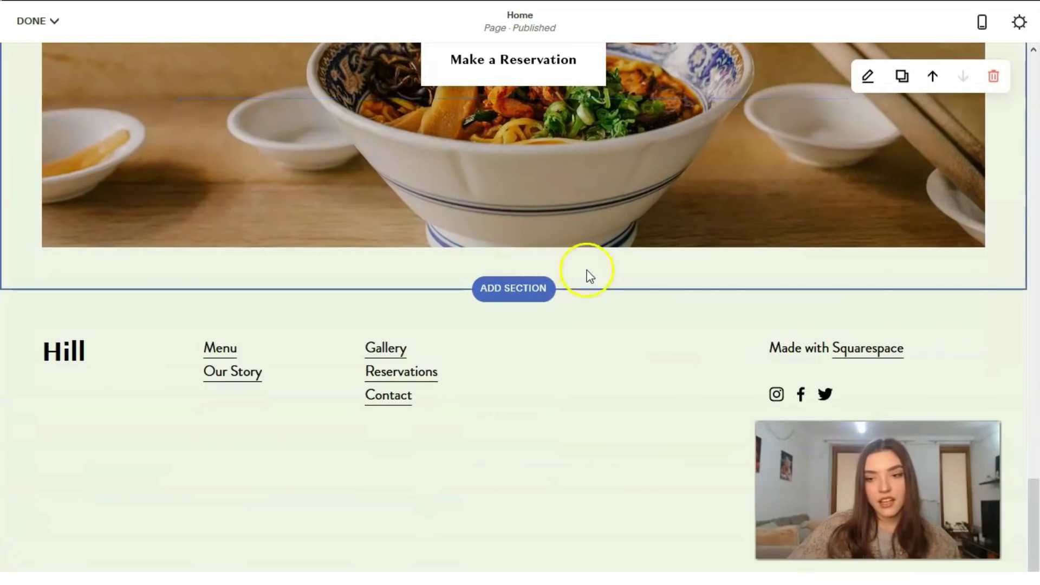
{"action": "scroll", "coordinate": [780, 374], "scroll_direction": "up", "scroll_amount": 5}
{"action": "scroll", "coordinate": [783, 365], "scroll_direction": "up", "scroll_amount": 20}
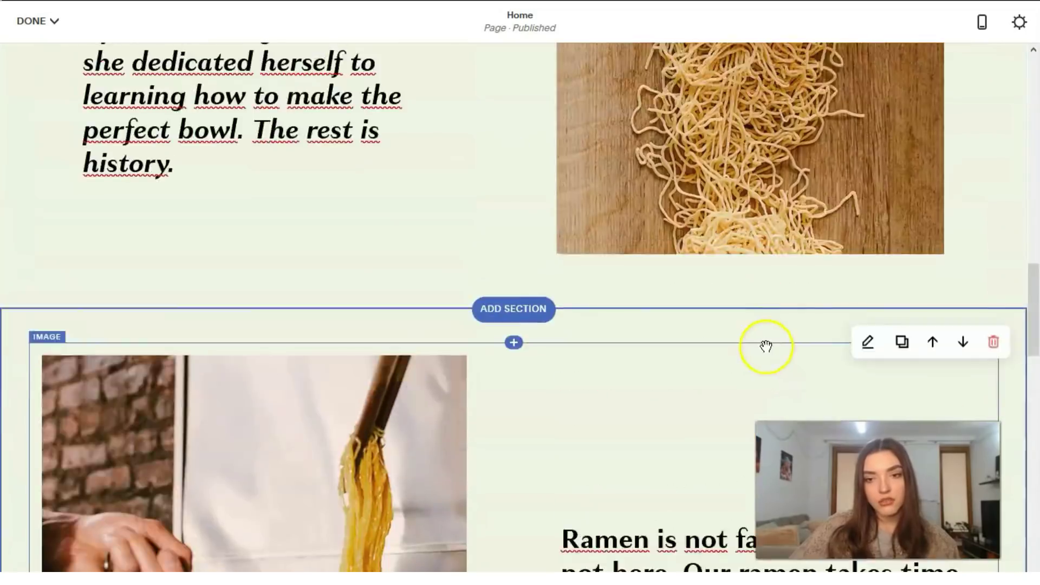
{"action": "scroll", "coordinate": [747, 347], "scroll_direction": "down", "scroll_amount": 4}
{"action": "scroll", "coordinate": [747, 345], "scroll_direction": "up", "scroll_amount": 4}
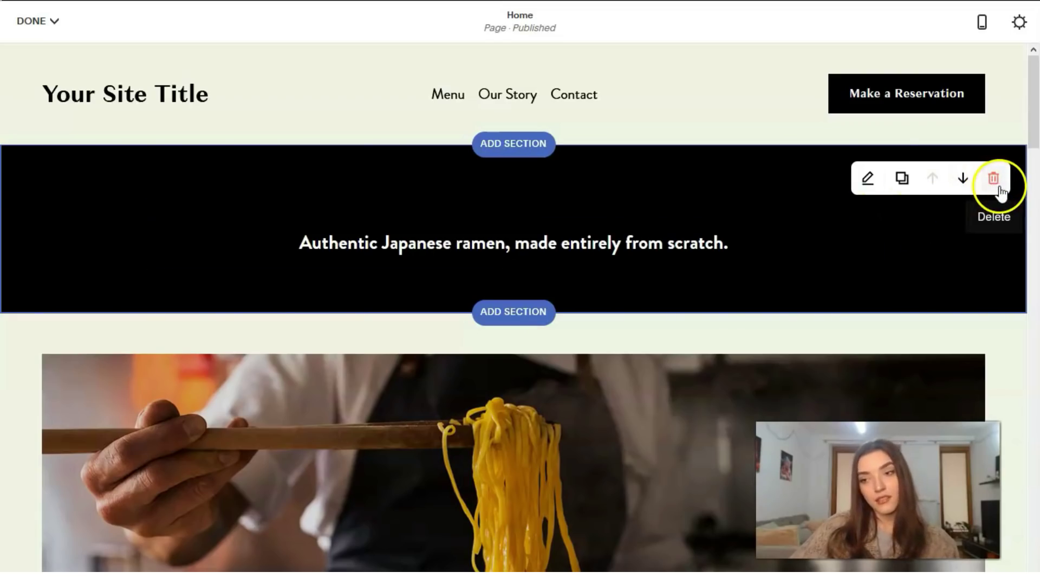
{"action": "scroll", "coordinate": [859, 278], "scroll_direction": "down", "scroll_amount": 1}
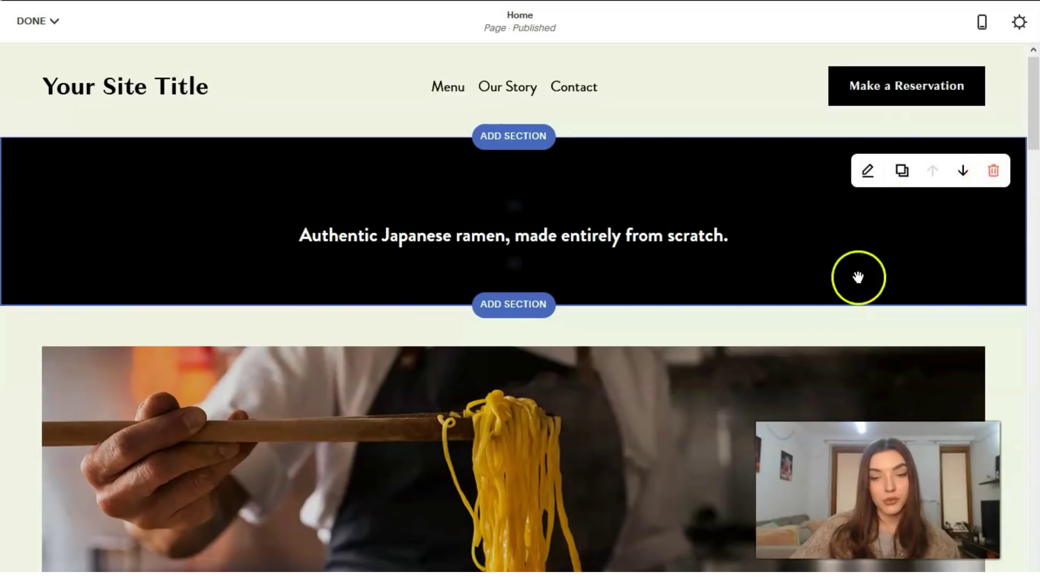
Start editing the site footer and open the settings of its social links block
{"action": "scroll", "coordinate": [858, 277], "scroll_direction": "down", "scroll_amount": 15}
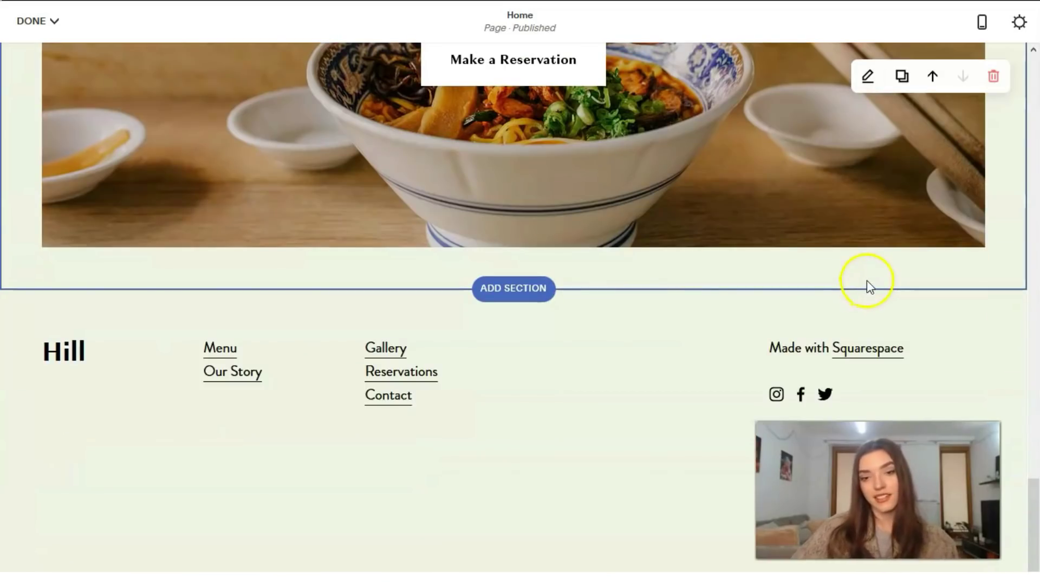
{"action": "mouse_move", "coordinate": [492, 321]}
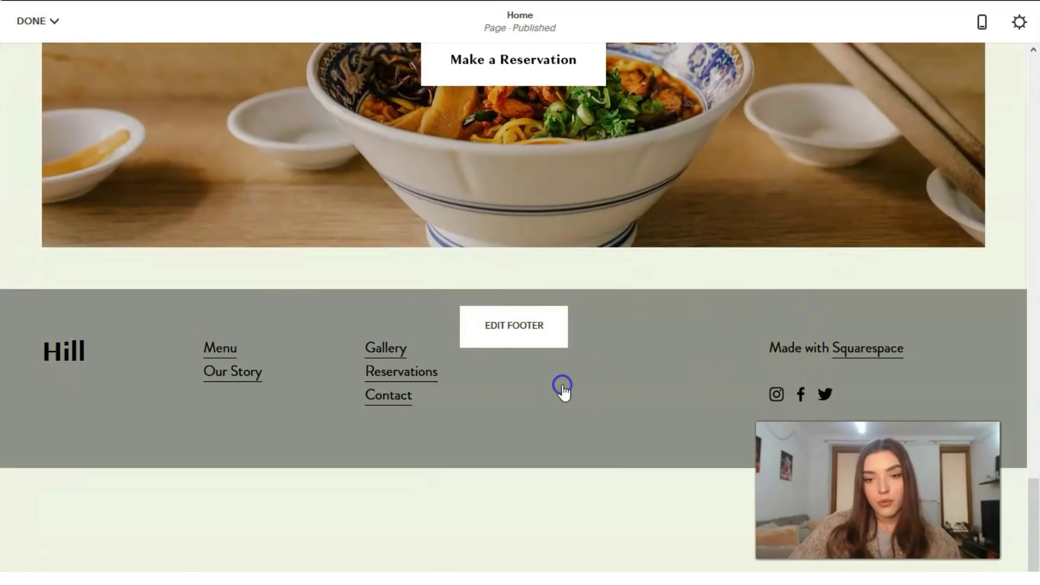
{"action": "left_click", "coordinate": [562, 387]}
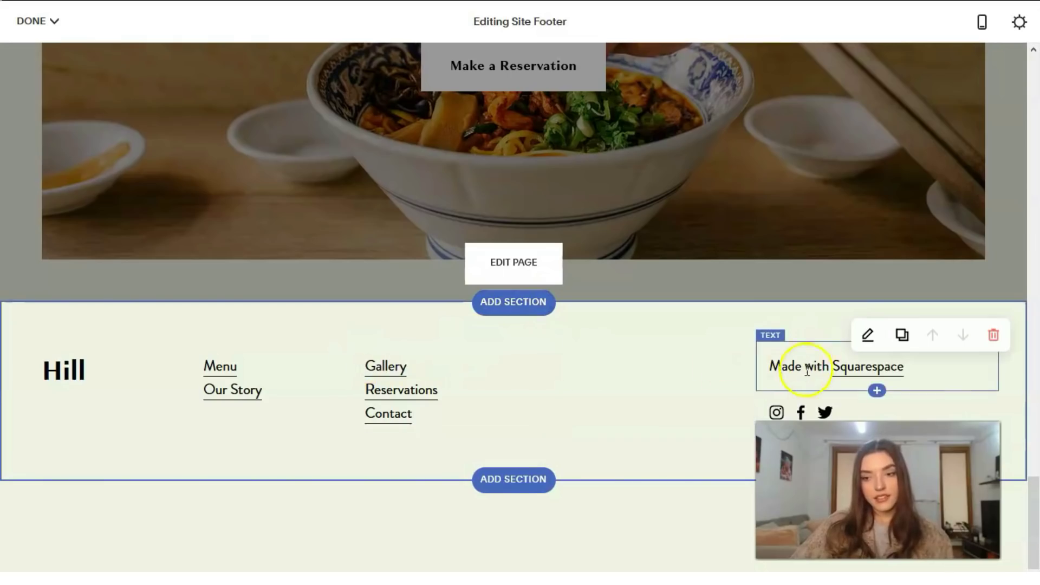
{"action": "left_click", "coordinate": [825, 413]}
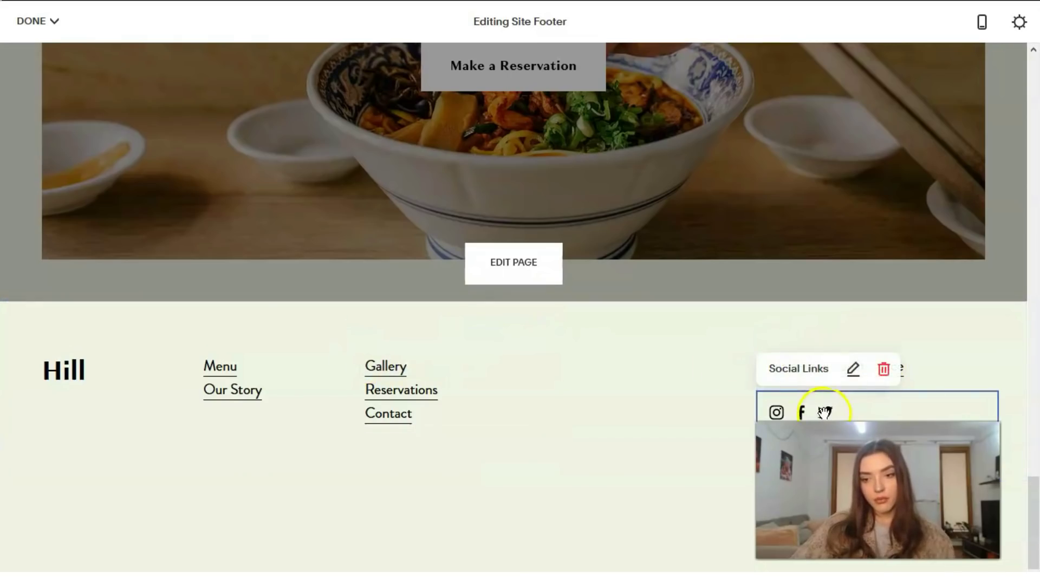
{"action": "left_click", "coordinate": [854, 355]}
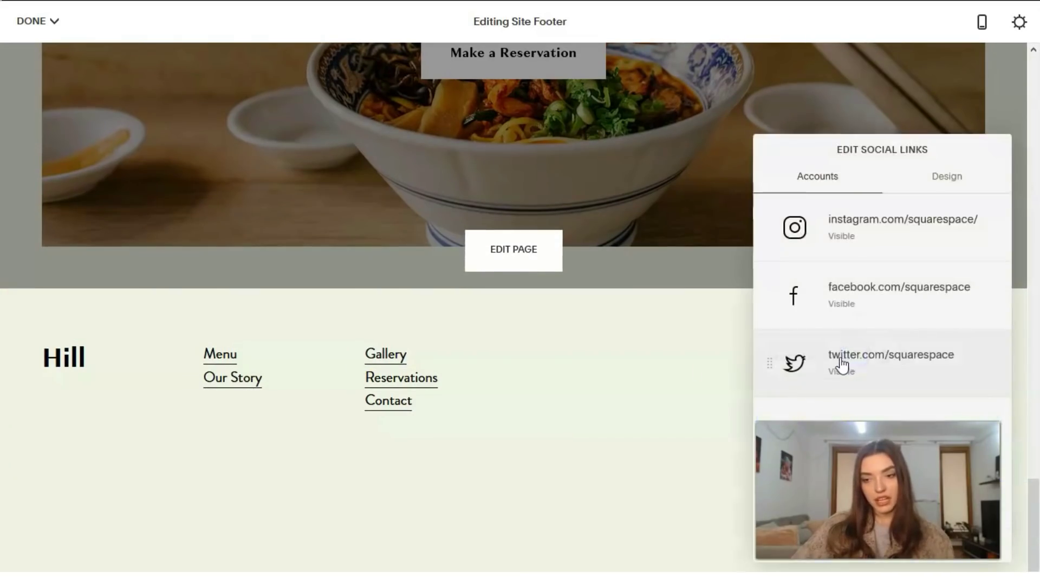
Set the footer social links' alignment to Center and try the Rounded - Border style
{"action": "left_click", "coordinate": [942, 179]}
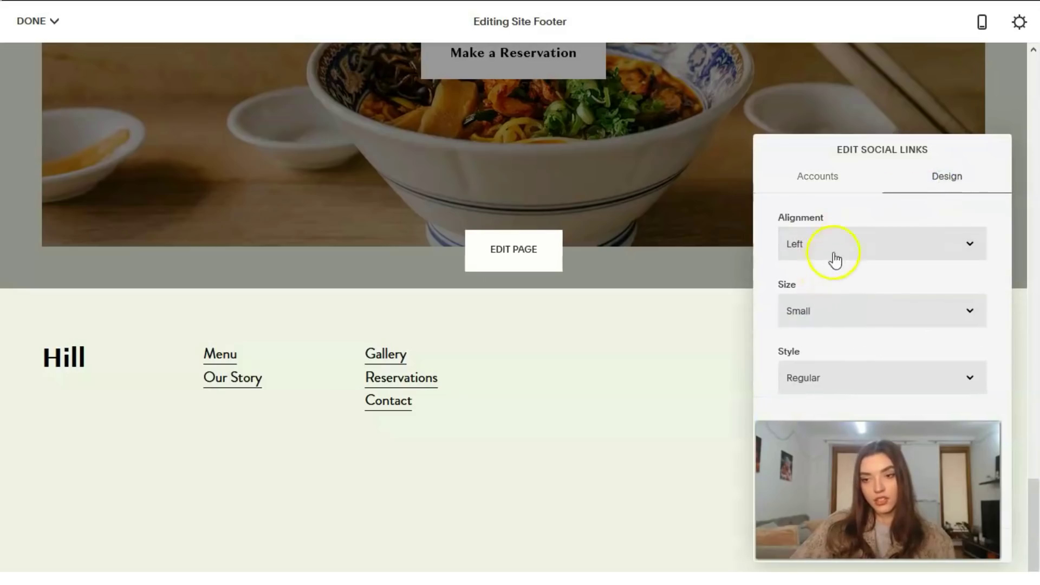
{"action": "left_click", "coordinate": [835, 259]}
{"action": "left_click", "coordinate": [840, 293]}
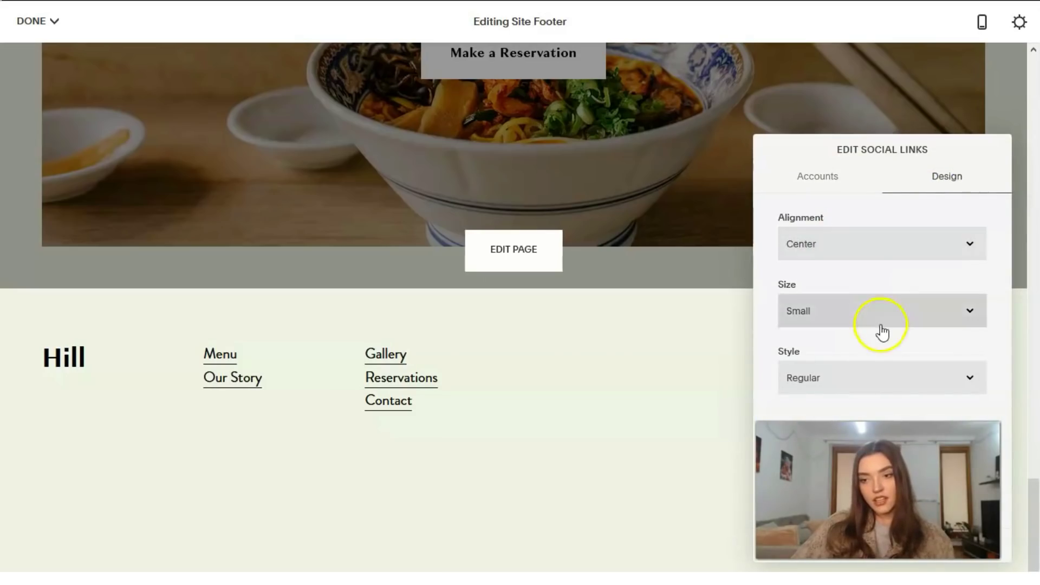
{"action": "left_click", "coordinate": [899, 367]}
{"action": "left_click", "coordinate": [920, 313]}
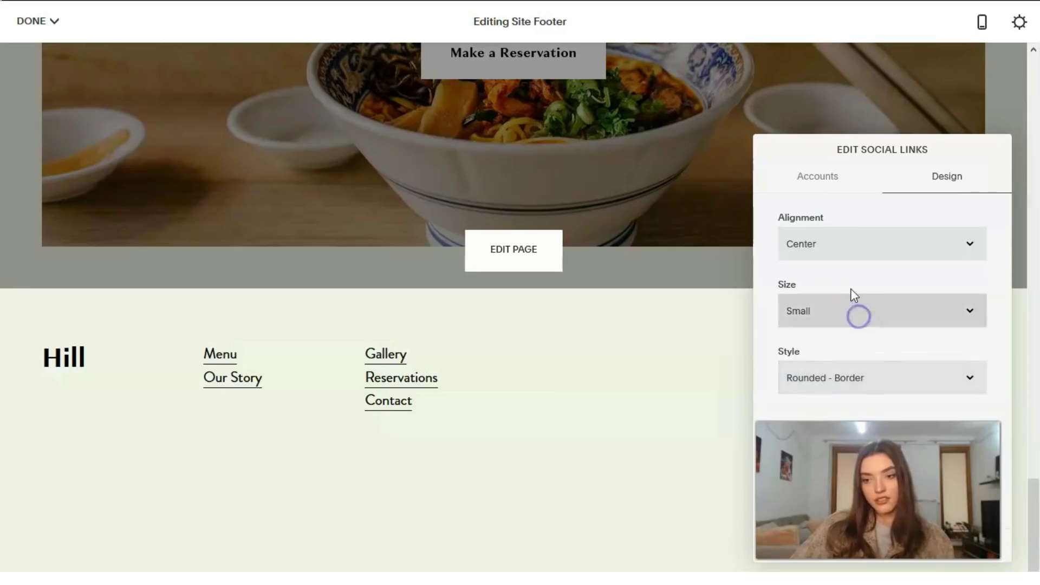
Try the Square - Border and Square - Solid styles for the footer social links, set the style to Rounded - Solid and save the changes
{"action": "left_click", "coordinate": [921, 367]}
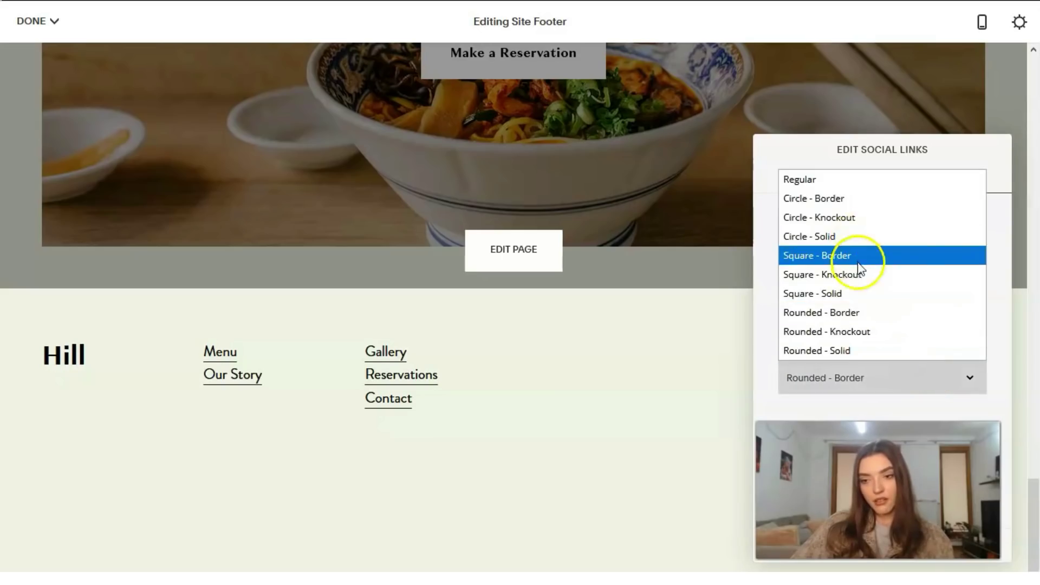
{"action": "left_click", "coordinate": [857, 262]}
{"action": "left_click", "coordinate": [895, 374]}
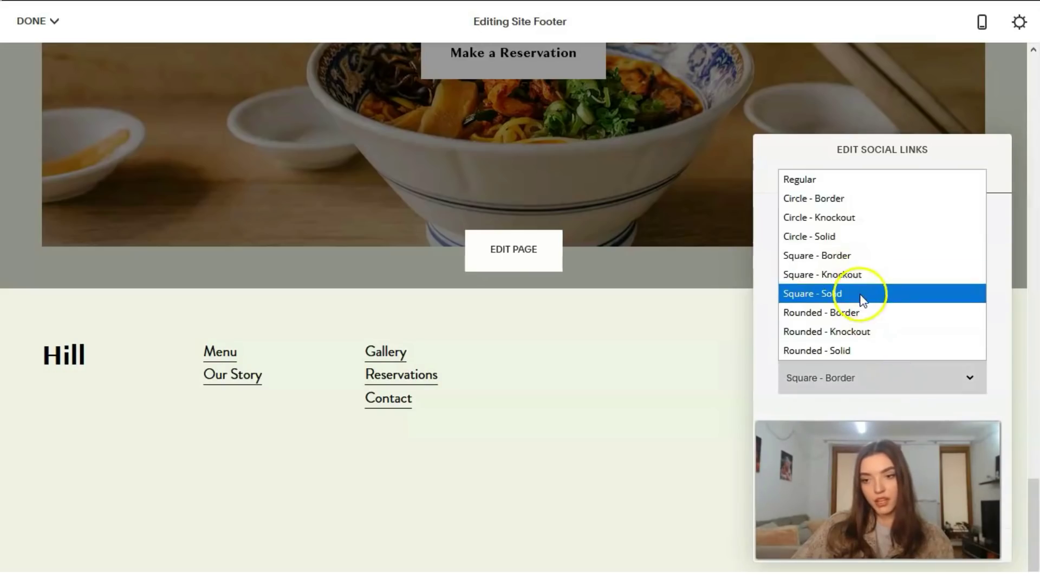
{"action": "left_click", "coordinate": [863, 298]}
{"action": "left_click", "coordinate": [888, 372]}
{"action": "left_click", "coordinate": [853, 350]}
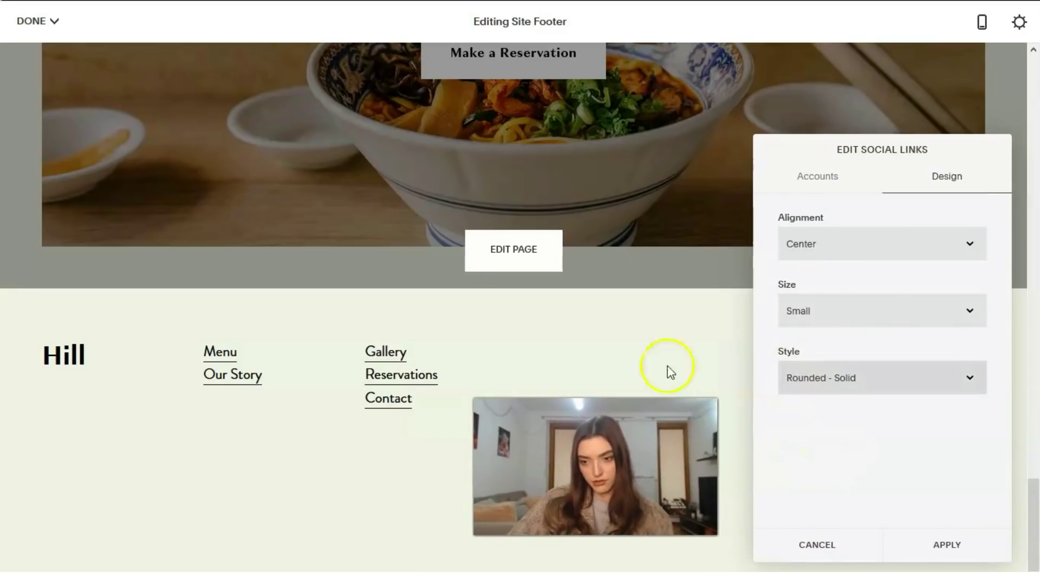
{"action": "left_click", "coordinate": [633, 368]}
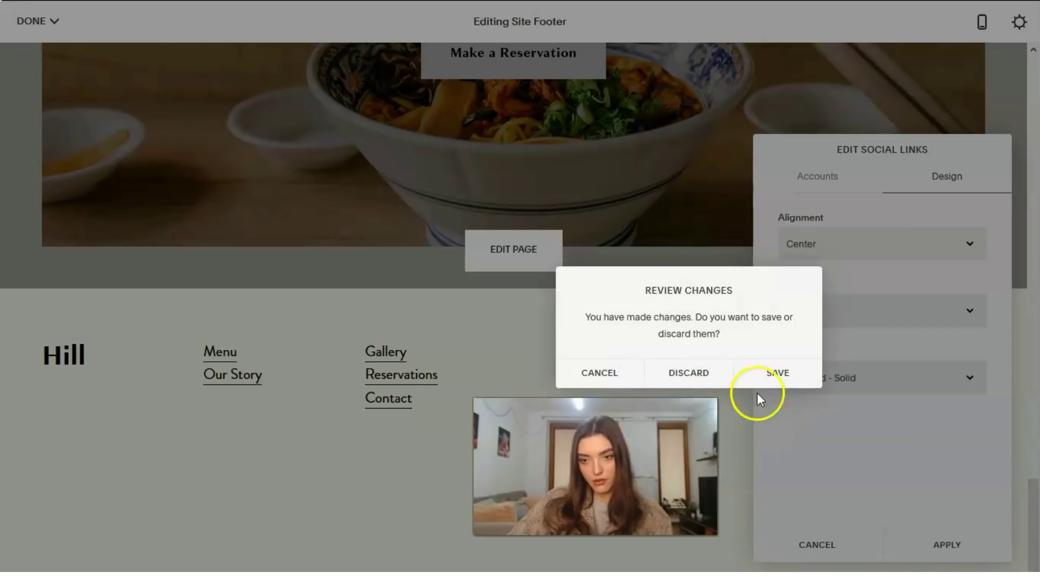
{"action": "left_click", "coordinate": [779, 373]}
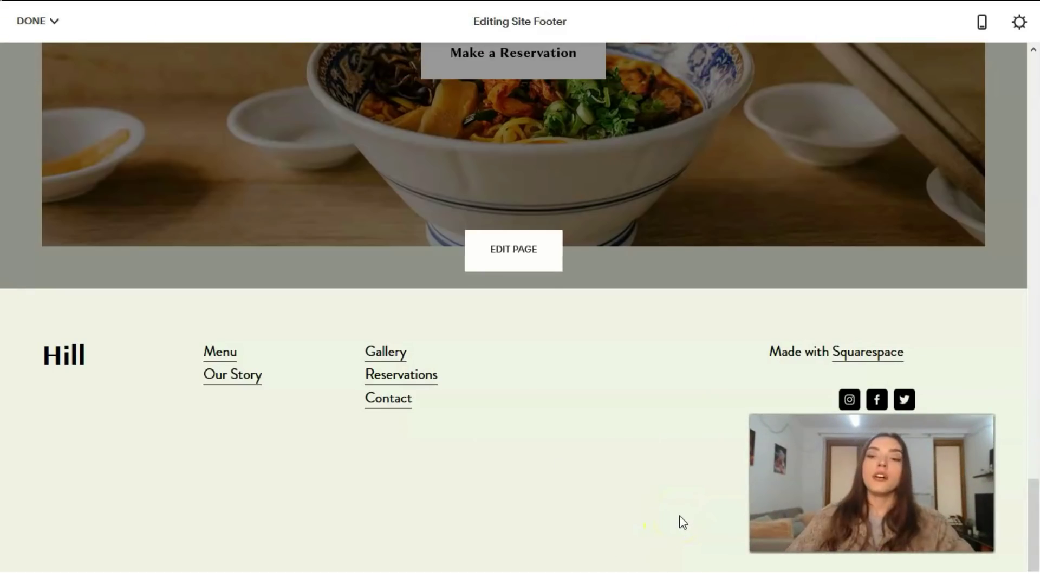
{"action": "scroll", "coordinate": [600, 442], "scroll_direction": "up", "scroll_amount": 20}
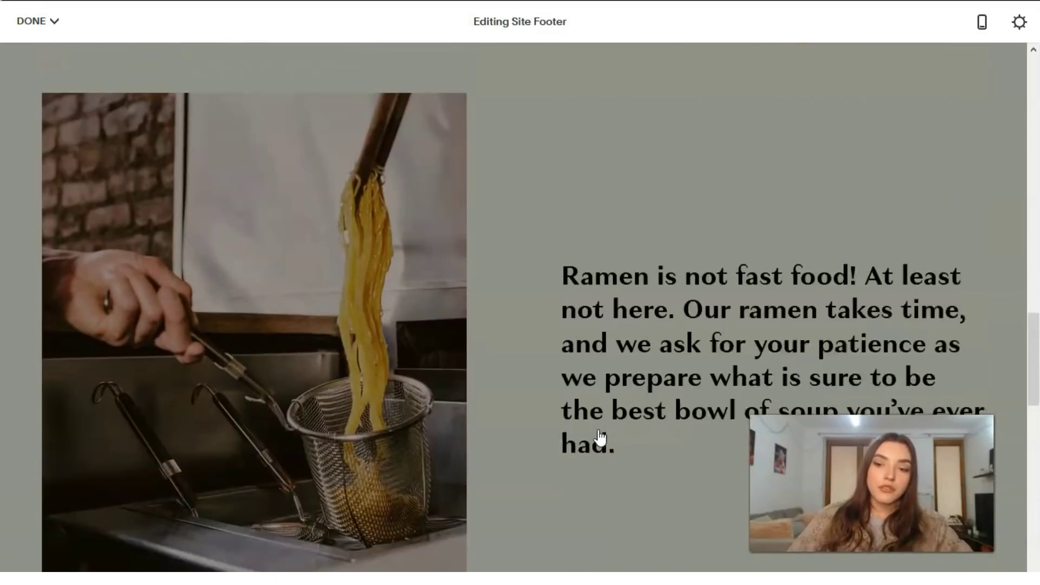
{"action": "scroll", "coordinate": [600, 438], "scroll_direction": "up", "scroll_amount": 15}
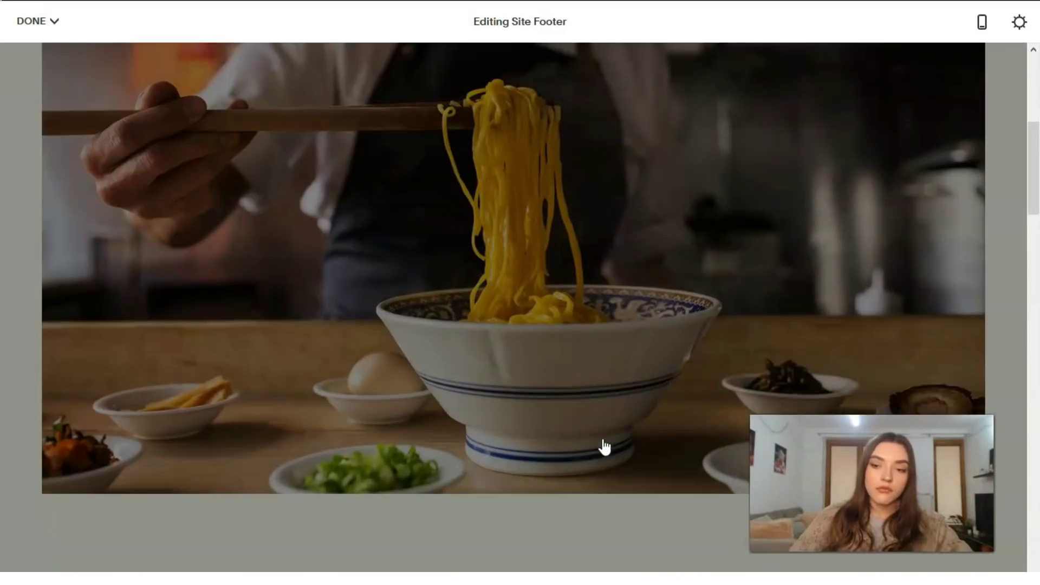
{"action": "scroll", "coordinate": [604, 447], "scroll_direction": "up", "scroll_amount": 3}
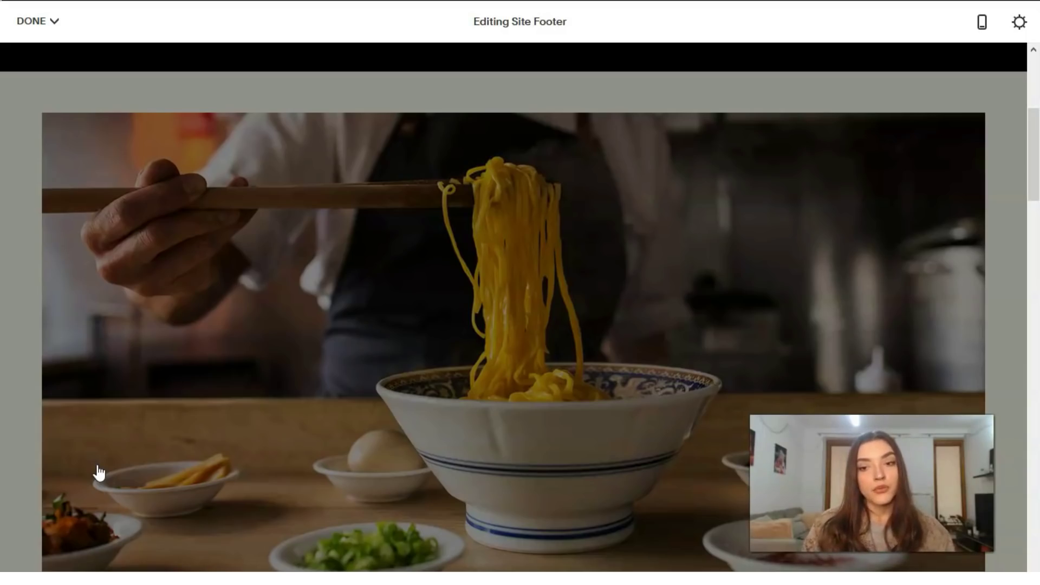
{"action": "left_click", "coordinate": [18, 544]}
{"action": "left_click", "coordinate": [40, 544]}
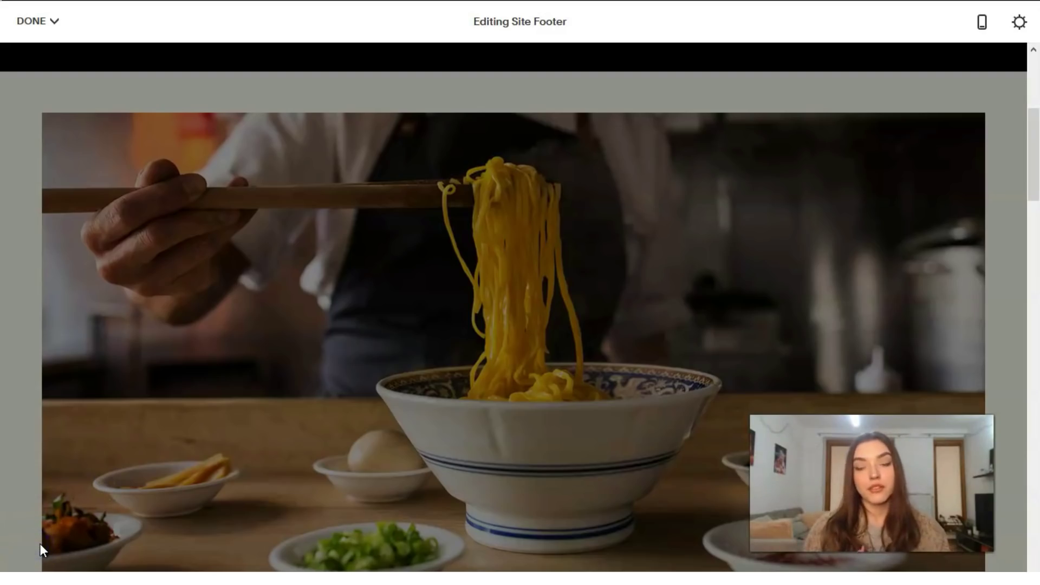